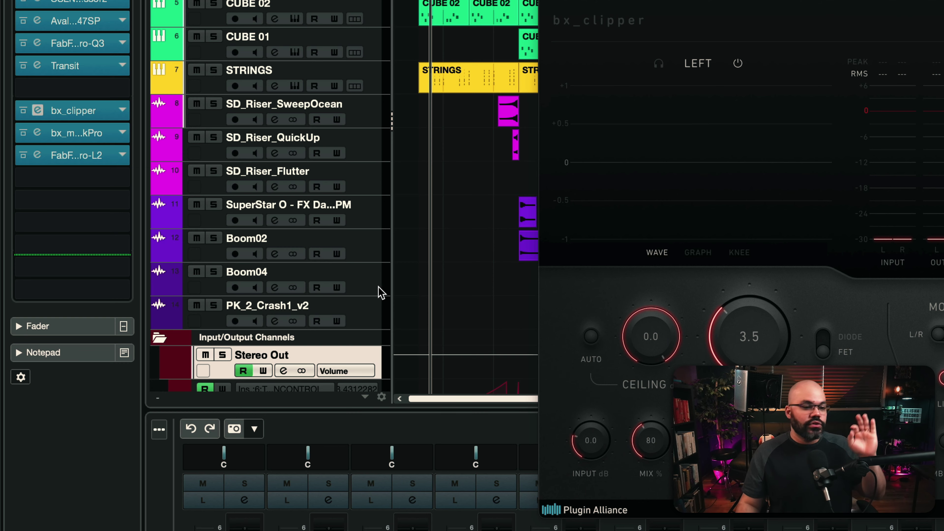
Open, move aside and close the Pro-L 2 window, then close bx_masterdesk Pro.
{"action": "left_click", "coordinate": [35, 155]}
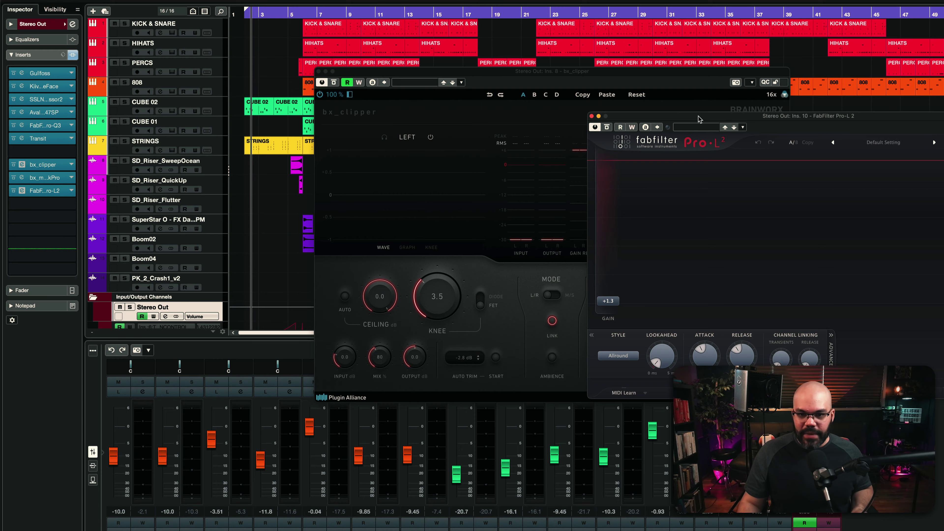
{"action": "left_click_drag", "start_coordinate": [698, 119], "coordinate": [620, 133]}
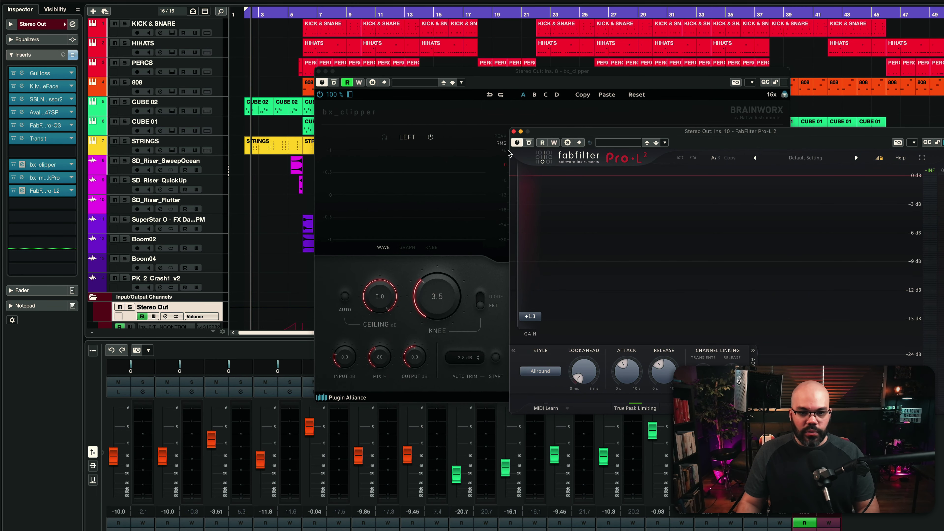
{"action": "left_click", "coordinate": [513, 131]}
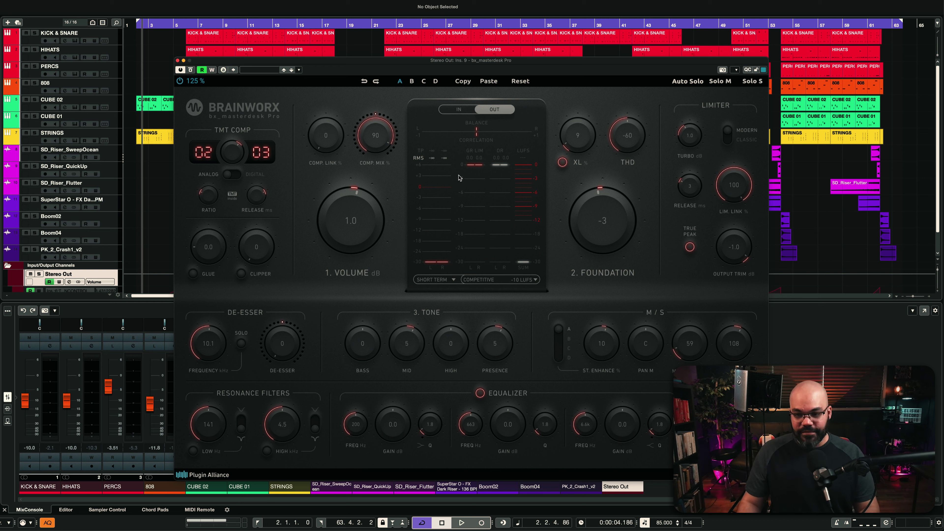
{"action": "left_click", "coordinate": [177, 61]}
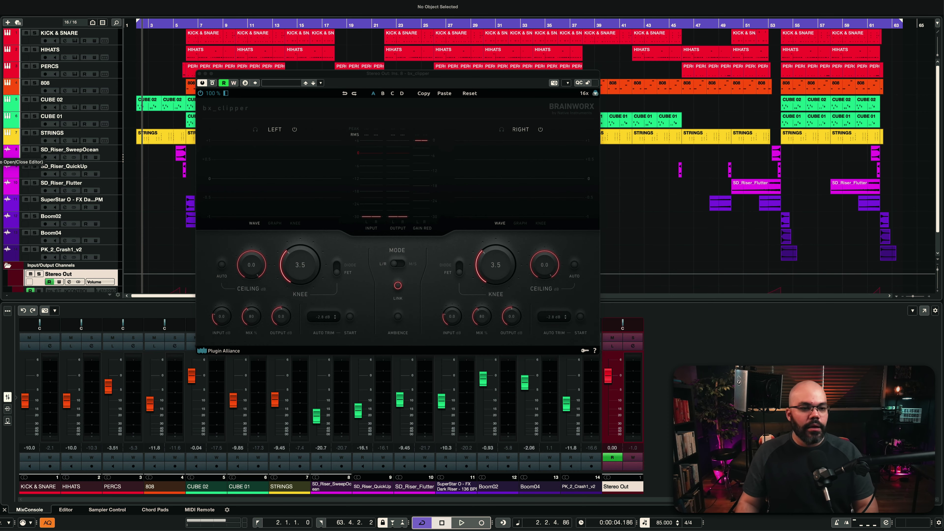
Close the Stereo Out bx_clipper editor window.
{"action": "key", "text": "super+w"}
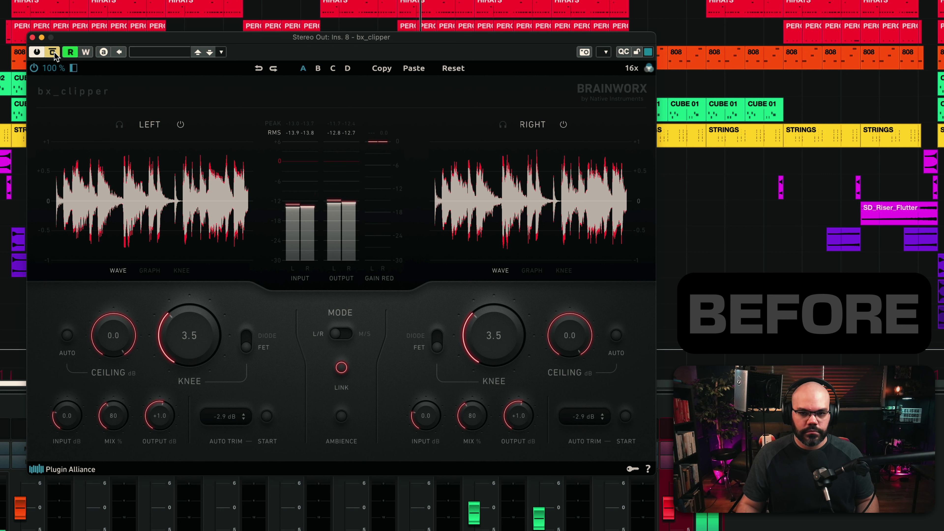
Toggle the bx_clipper bypass off, on and off again, leaving the clipper active.
{"action": "left_click", "coordinate": [54, 53]}
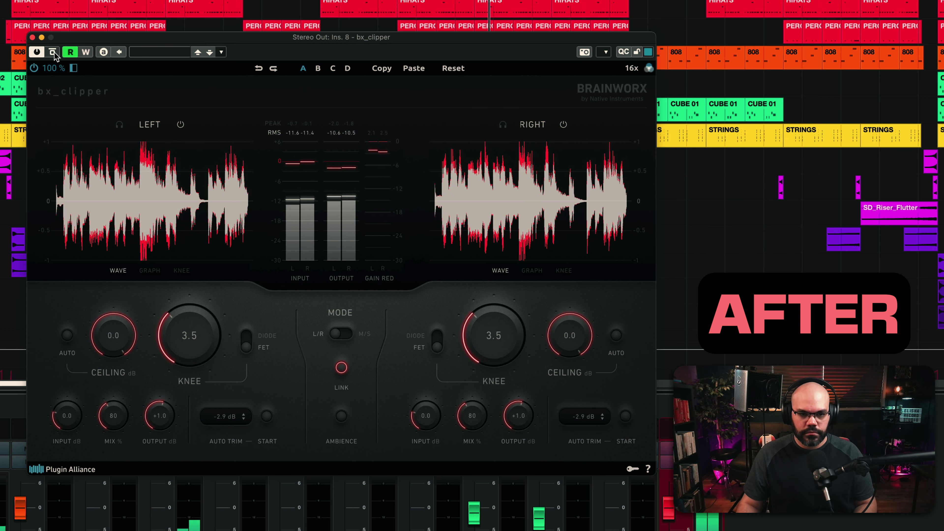
{"action": "left_click", "coordinate": [54, 52]}
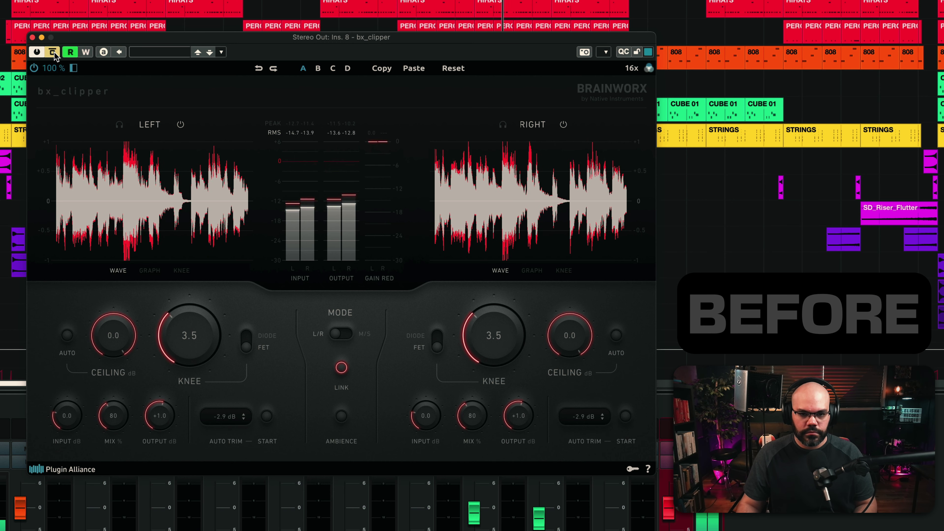
{"action": "left_click", "coordinate": [54, 52]}
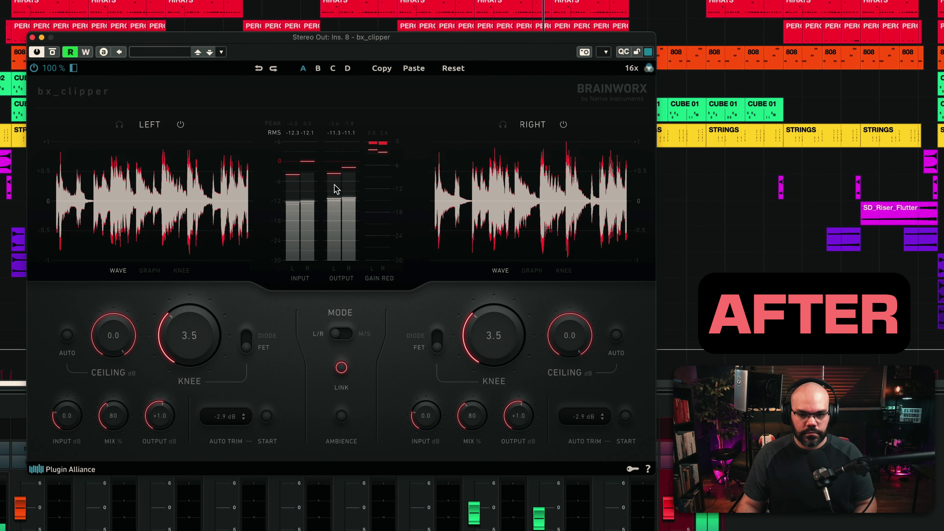
Stop, restart and stop playback to audition the clipped mix.
{"action": "key", "text": "space"}
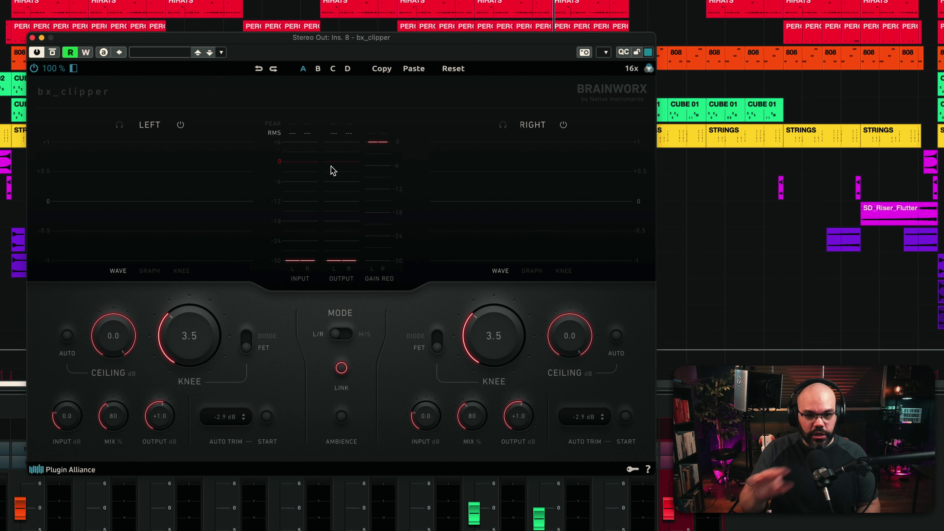
{"action": "key", "text": "space"}
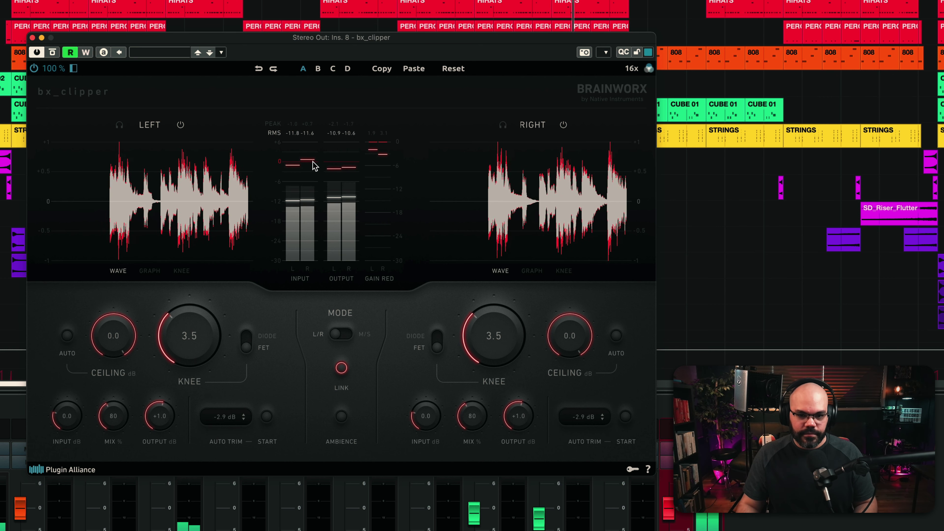
{"action": "key", "text": "space"}
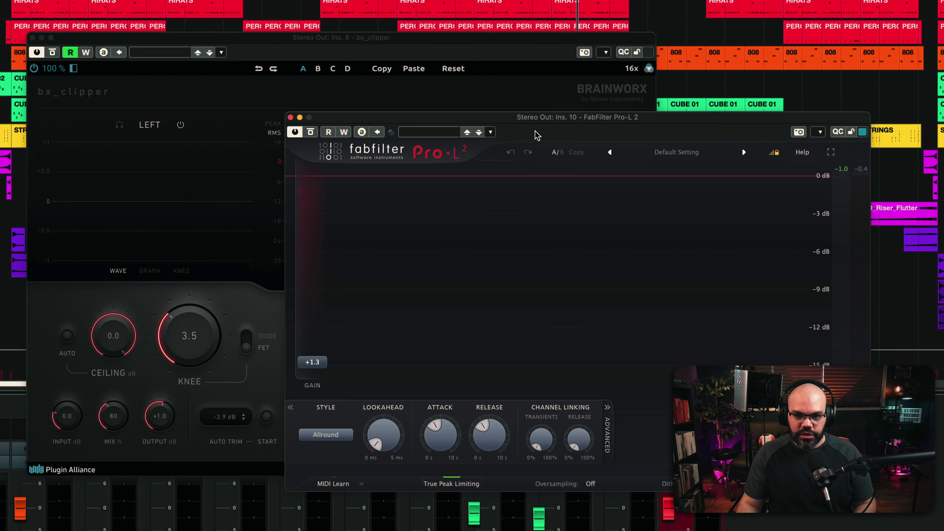
Raise the Pro-L 2 gain to +2.33 dB during playback, then close the limiter.
{"action": "left_click_drag", "start_coordinate": [529, 123], "coordinate": [415, 121]}
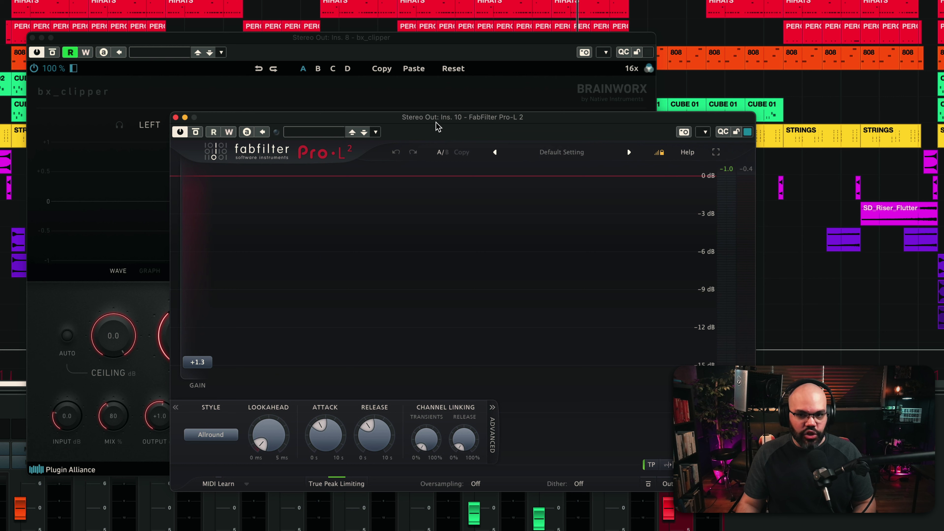
{"action": "key", "text": "space"}
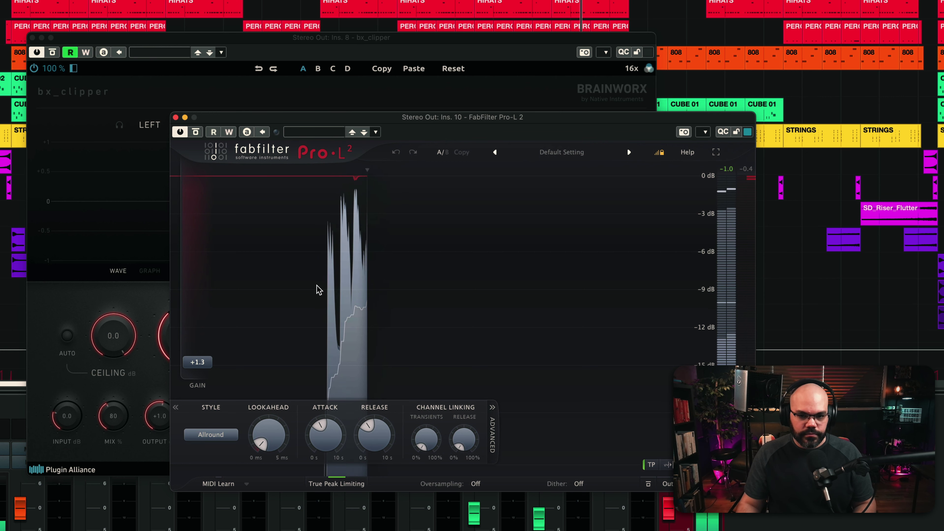
{"action": "left_click_drag", "start_coordinate": [202, 371], "coordinate": [205, 363]}
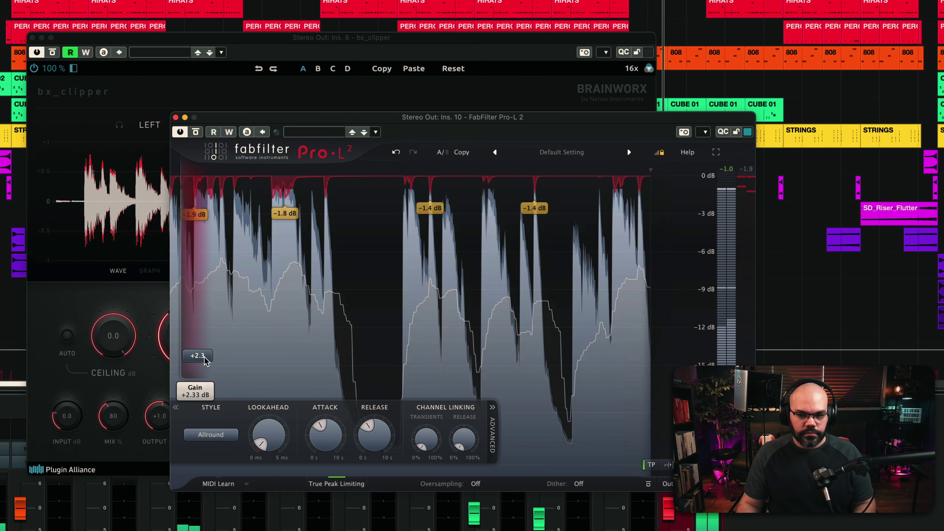
{"action": "key", "text": "space"}
{"action": "key", "text": "super+w"}
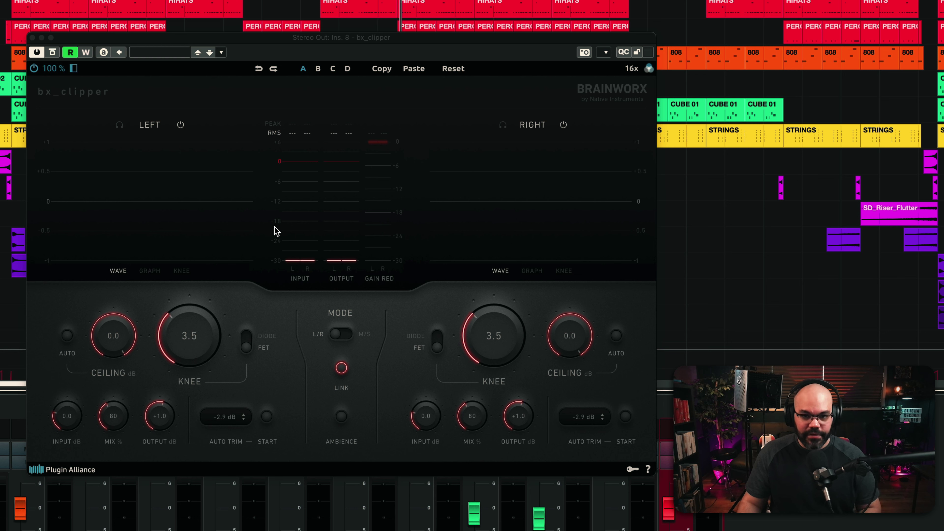
Show the bx_clipper GRAPH view for both channels while the mix plays.
{"action": "key", "text": "space"}
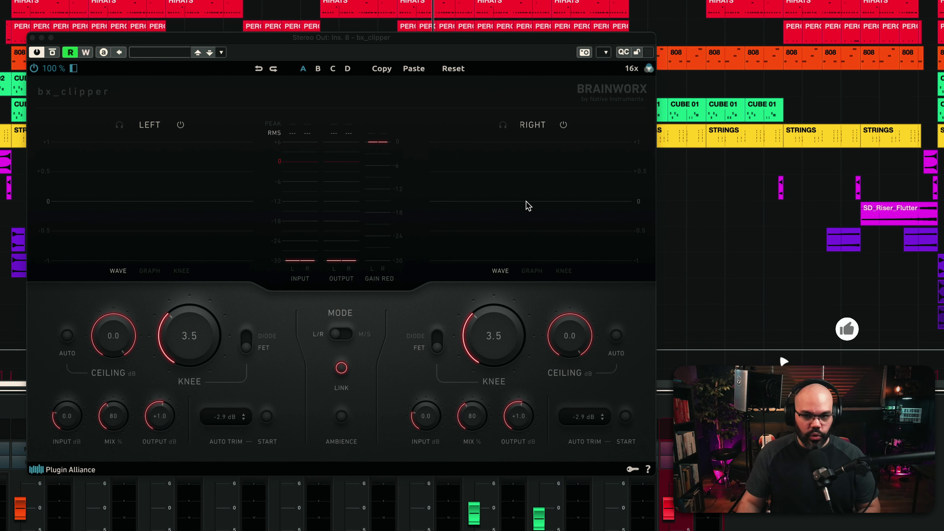
{"action": "left_click", "coordinate": [149, 271]}
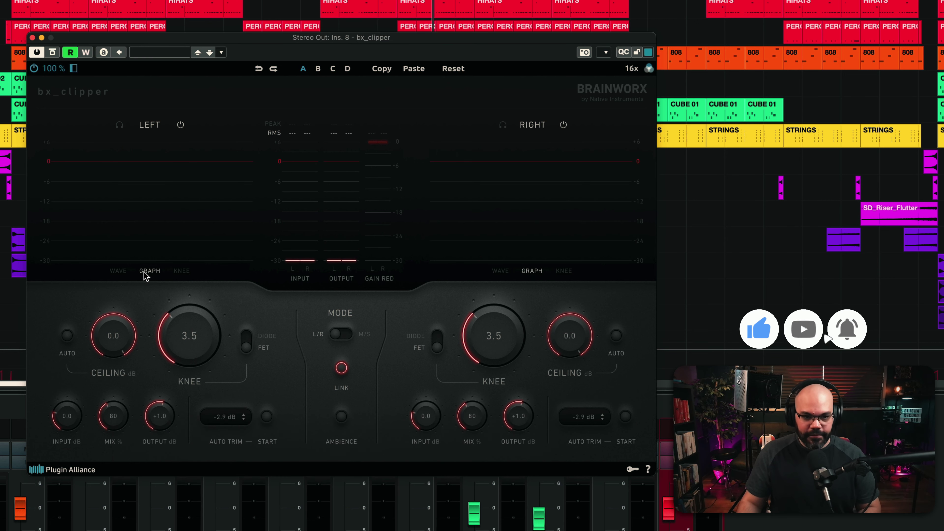
{"action": "key", "text": "space"}
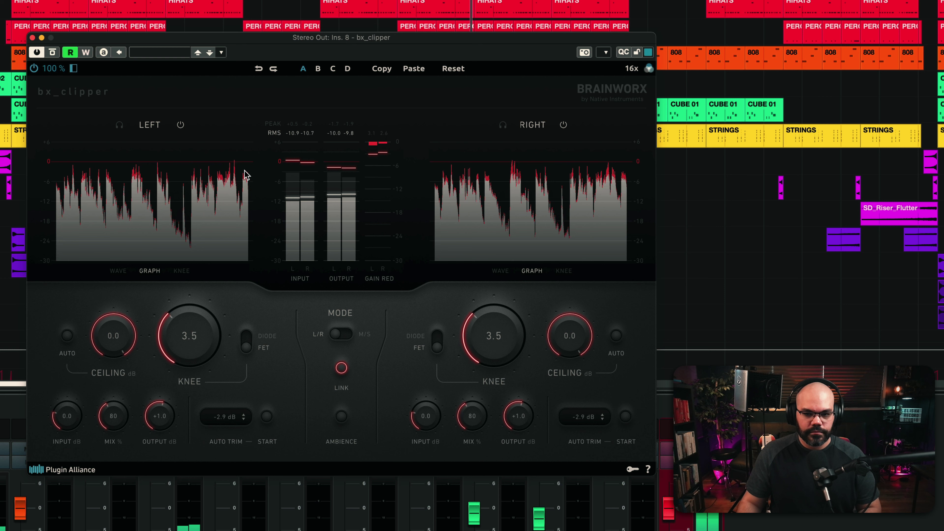
{"action": "key", "text": "space"}
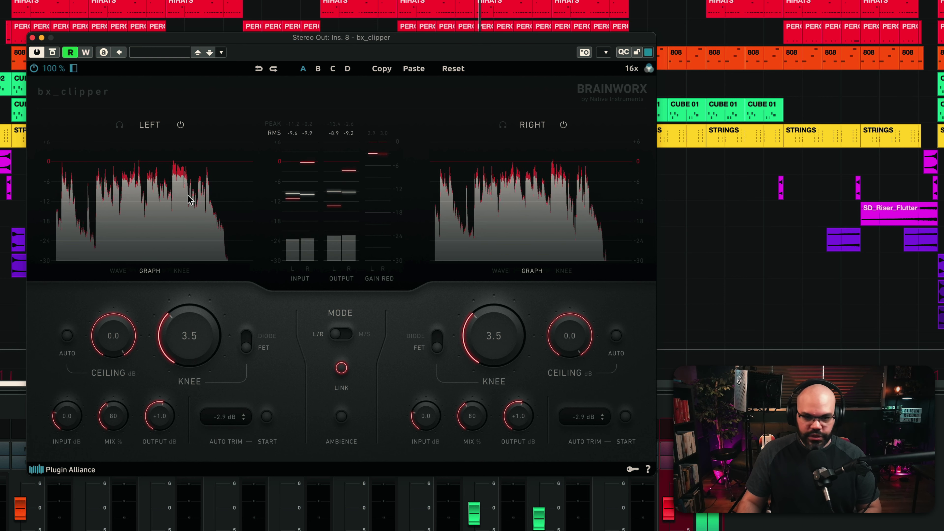
Switch to the KNEE view to watch both channels' knee curves during playback.
{"action": "left_click", "coordinate": [181, 271]}
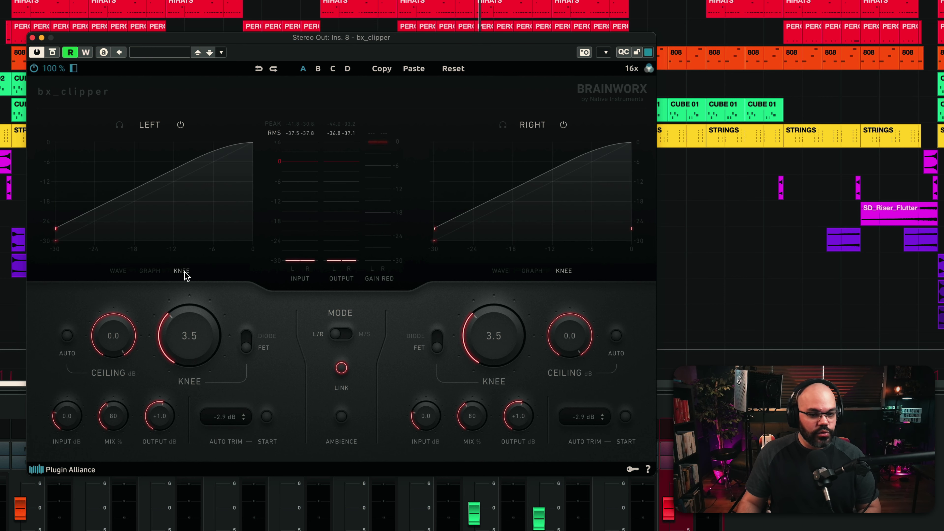
{"action": "key", "text": "space"}
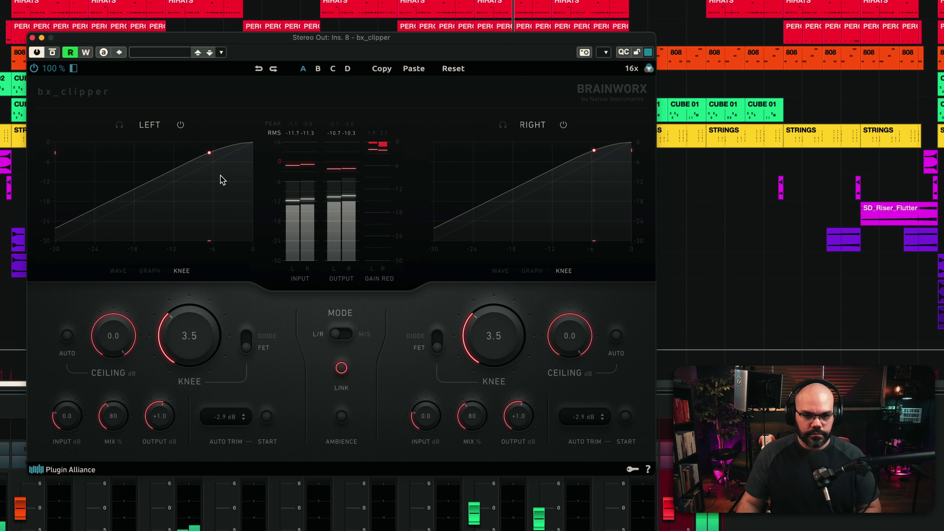
{"action": "key", "text": "space"}
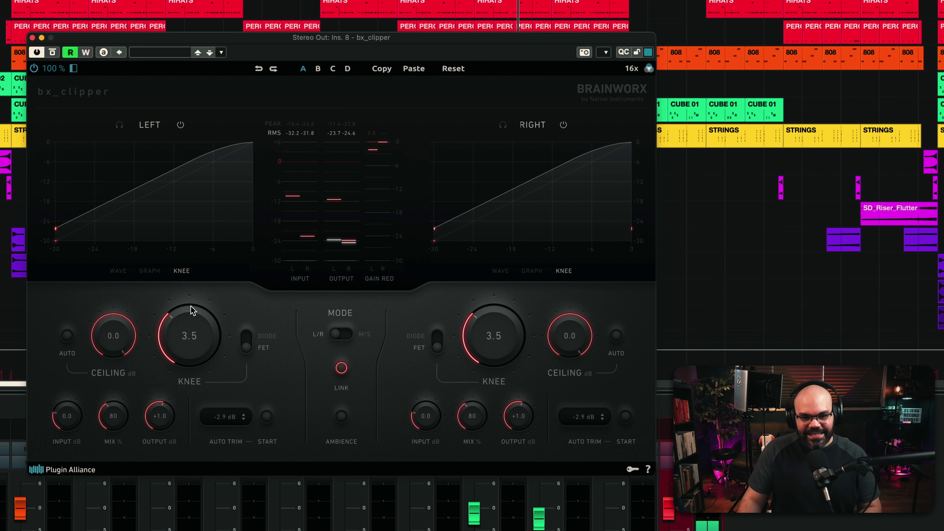
{"action": "left_click", "coordinate": [190, 306], "text": "alt"}
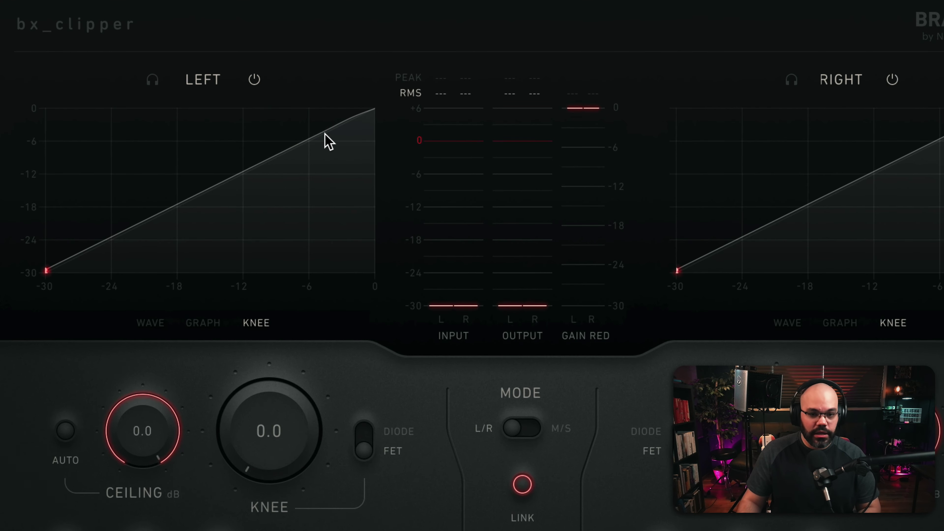
{"action": "left_click_drag", "start_coordinate": [286, 409], "coordinate": [288, 377]}
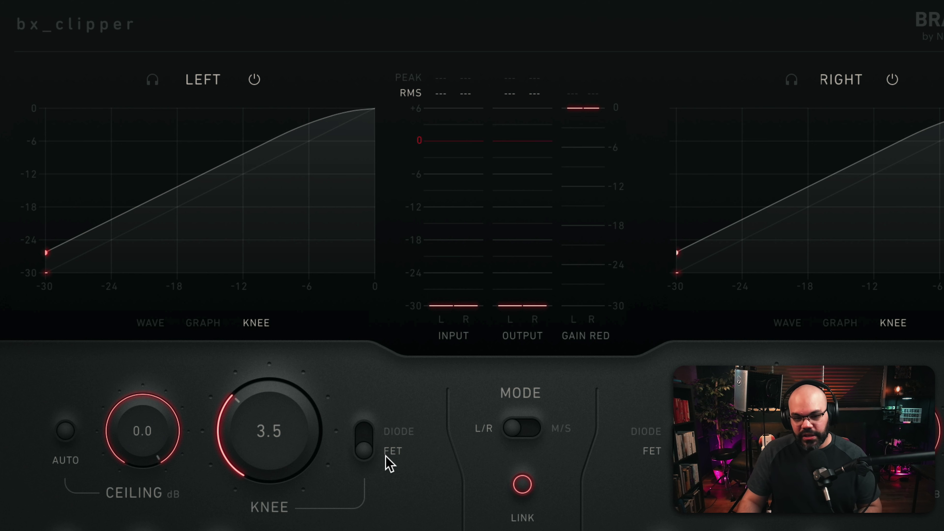
{"action": "left_click", "coordinate": [366, 452]}
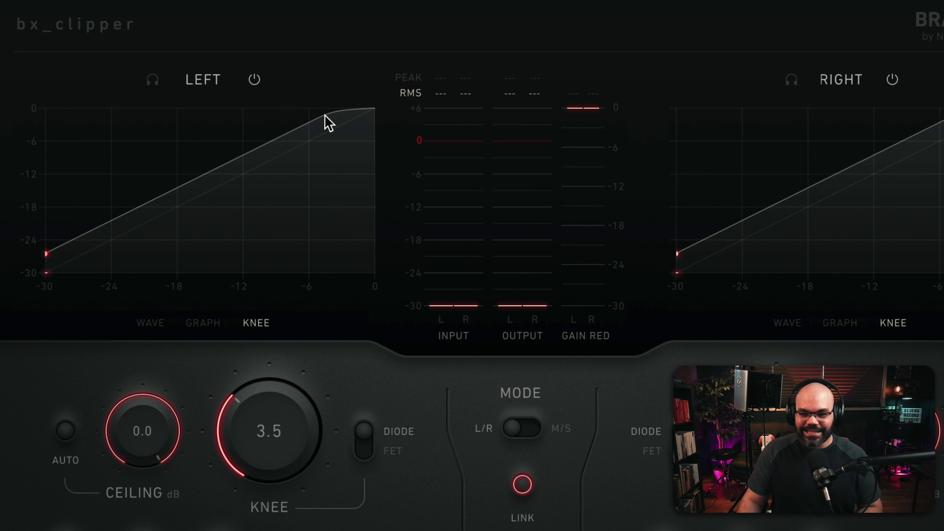
{"action": "left_click", "coordinate": [361, 442]}
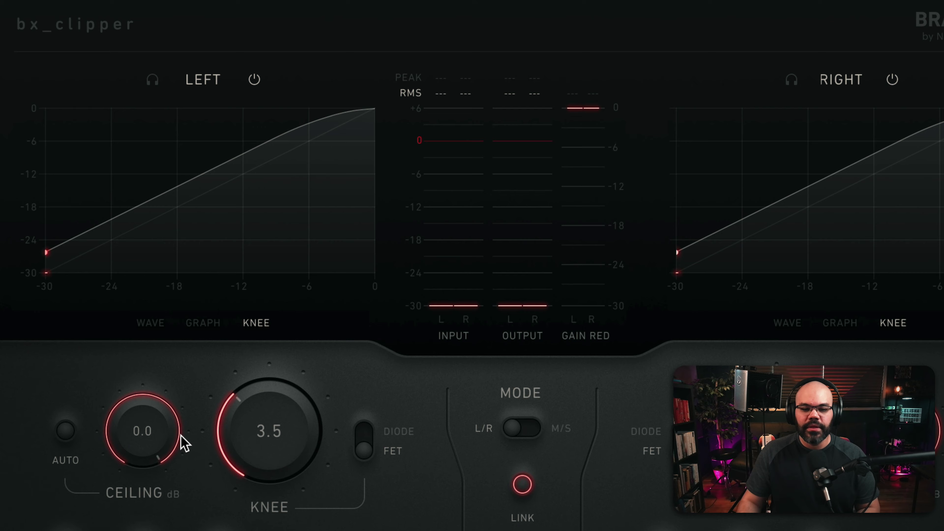
Pull the Ceiling knob down to audition heavier clipping, then raise it back.
{"action": "key", "text": "space"}
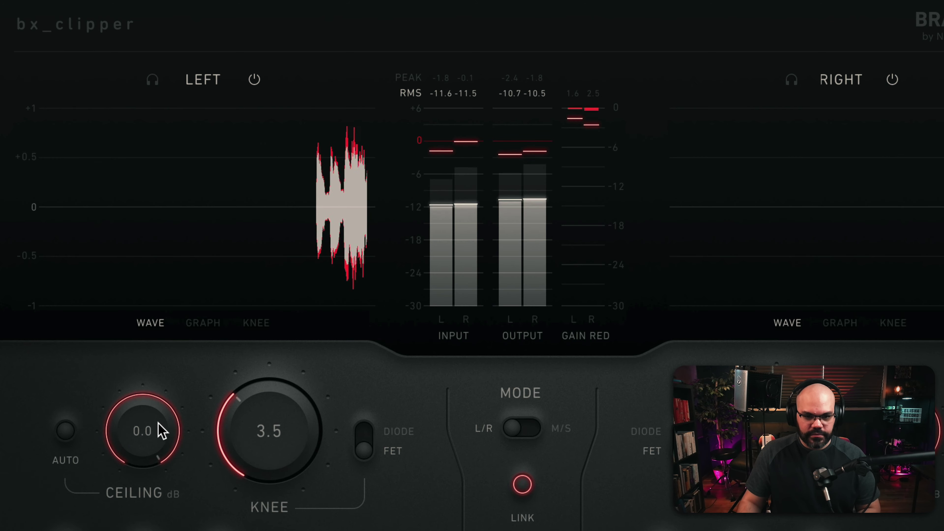
{"action": "left_click_drag", "start_coordinate": [154, 428], "coordinate": [141, 523]}
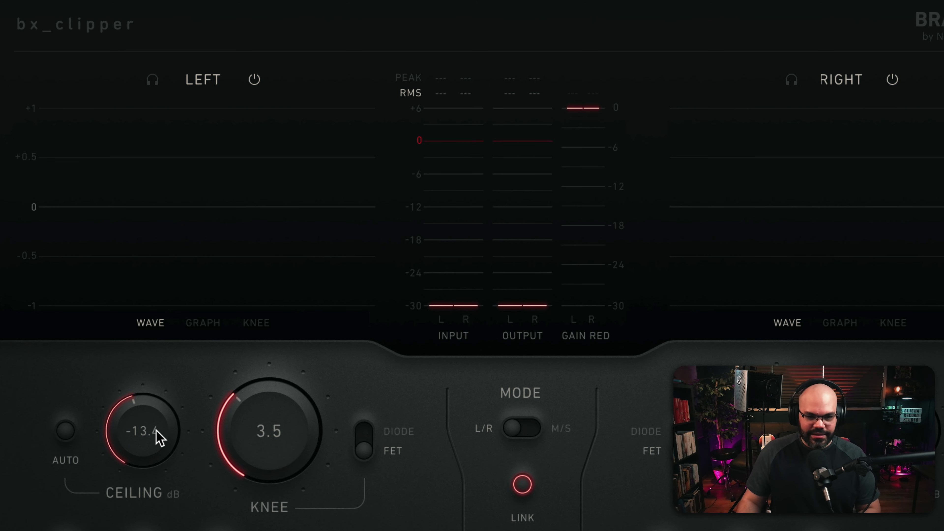
{"action": "key", "text": "space"}
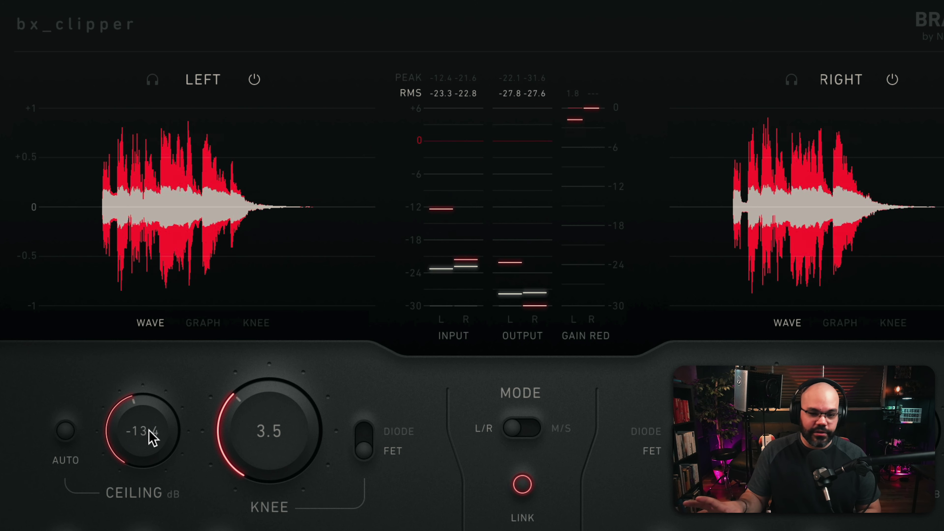
{"action": "left_click_drag", "start_coordinate": [151, 439], "coordinate": [160, 342]}
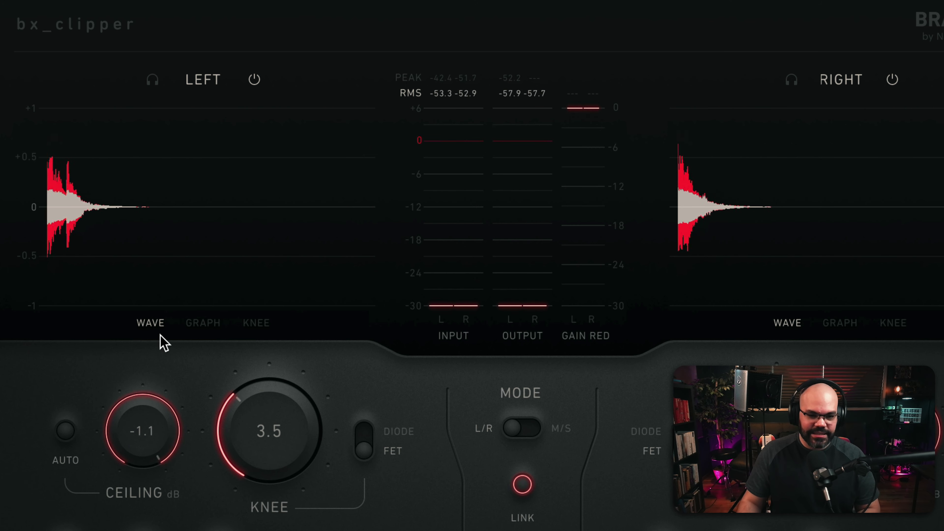
Set Ceiling to 0.0 dB and switch on AUTO ceiling detection.
{"action": "scroll", "coordinate": [151, 424], "scroll_direction": "up", "scroll_amount": 3}
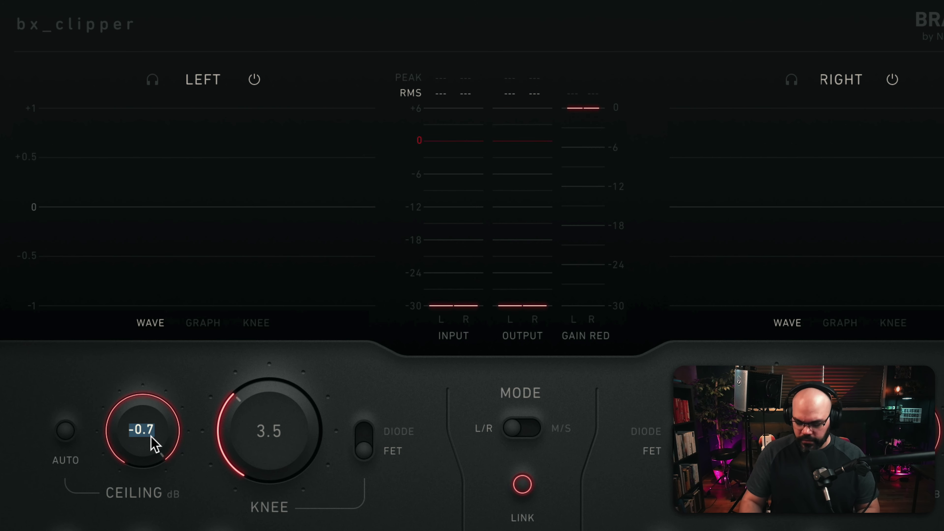
{"action": "type", "text": "0"}
{"action": "key", "text": "Return"}
{"action": "left_click", "coordinate": [67, 434]}
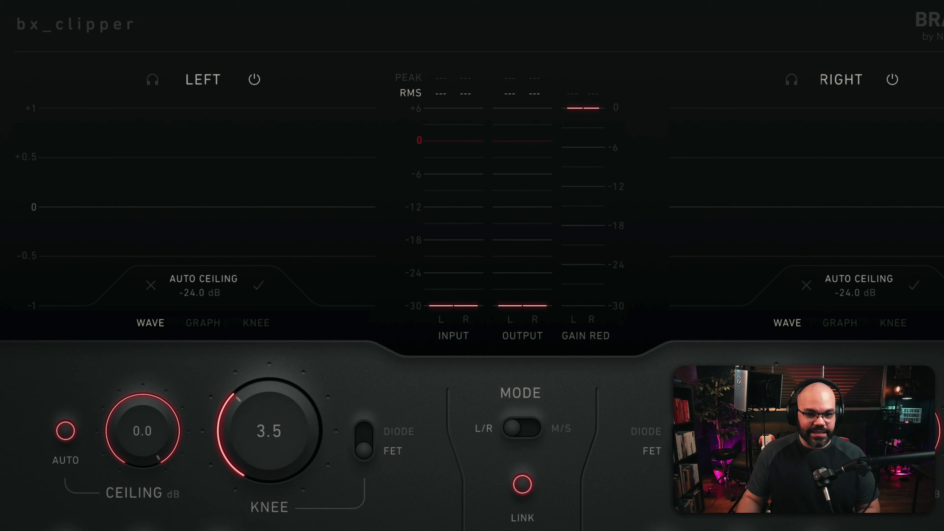
Play the mix for analysis, then cancel the Auto Ceiling suggestion.
{"action": "key", "text": "space"}
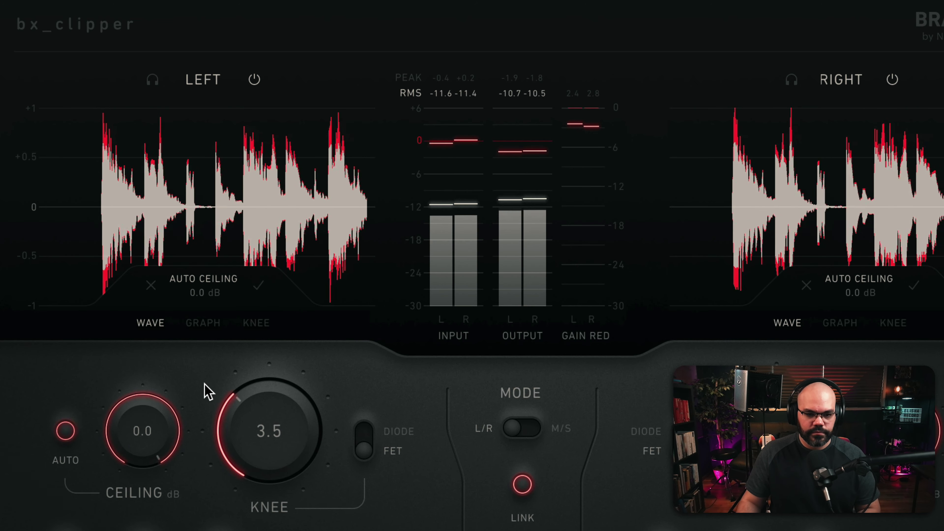
{"action": "left_click", "coordinate": [256, 287]}
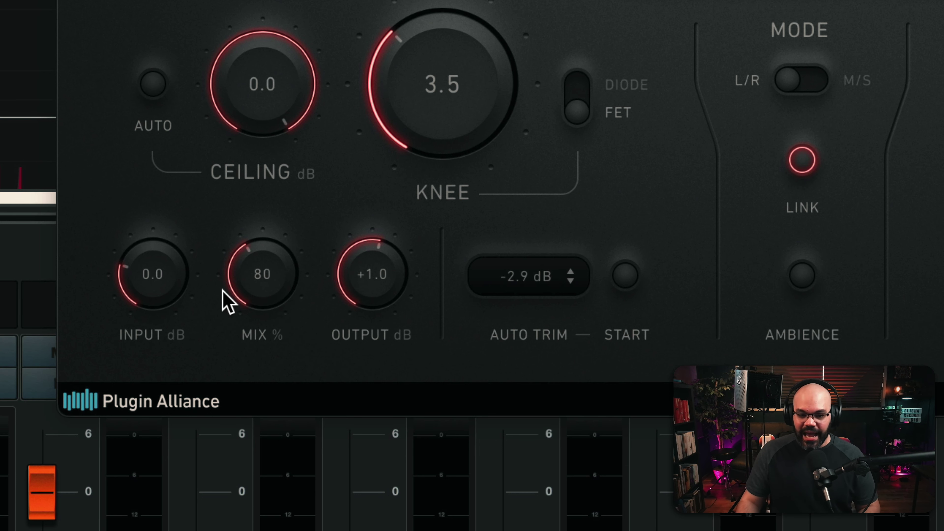
{"action": "double_click", "coordinate": [262, 274]}
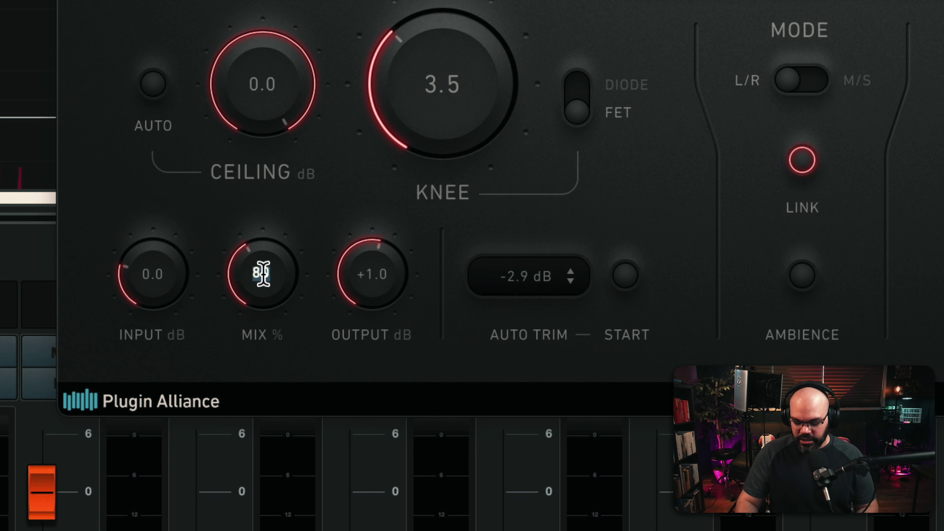
{"action": "type", "text": "100"}
{"action": "key", "text": "Return"}
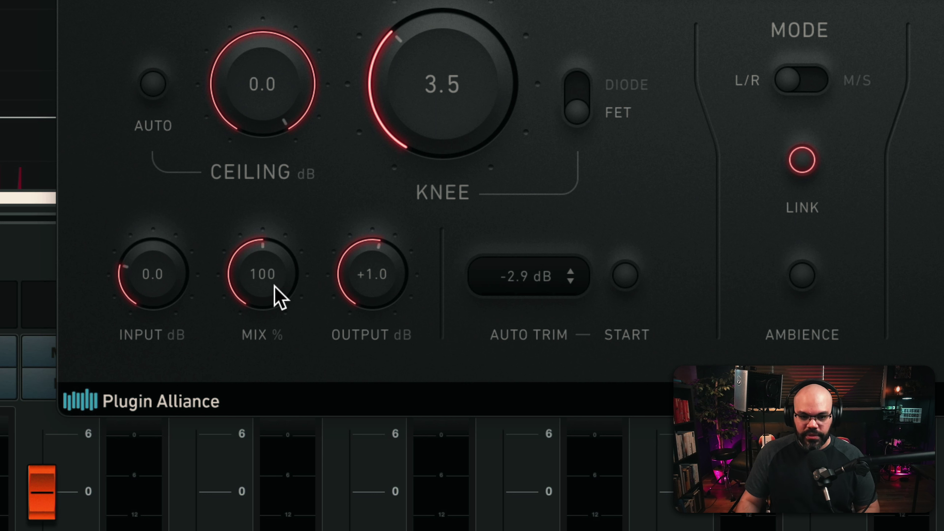
{"action": "left_click_drag", "start_coordinate": [275, 286], "coordinate": [293, 122]}
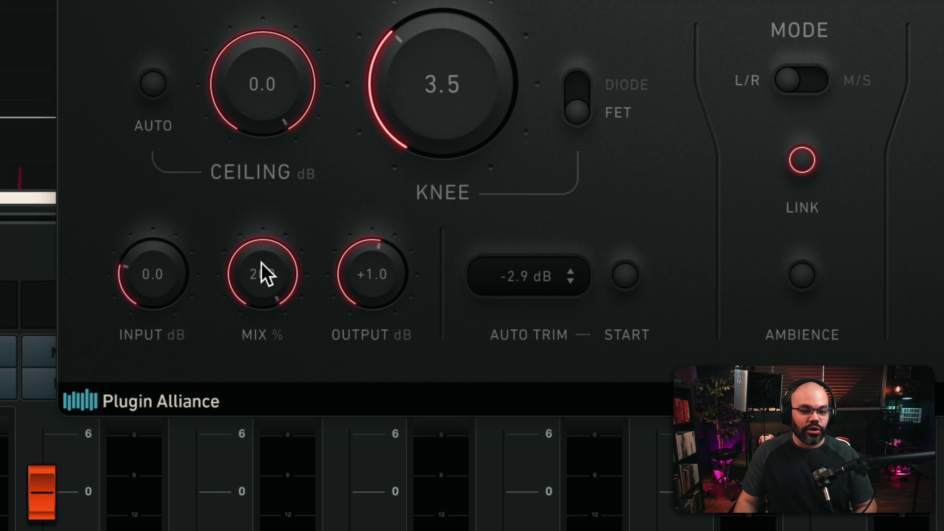
{"action": "double_click", "coordinate": [277, 290]}
{"action": "type", "text": "10"}
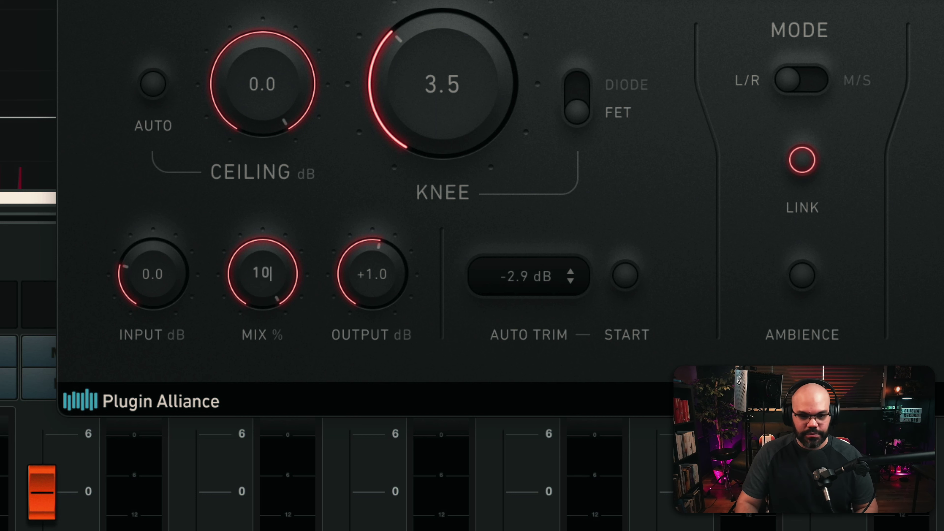
{"action": "type", "text": "0"}
{"action": "key", "text": "Return"}
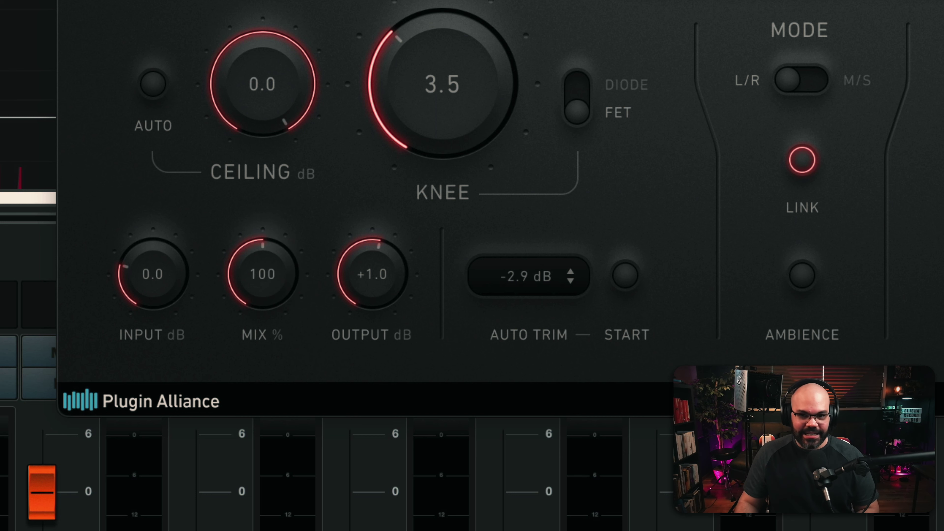
{"action": "left_click_drag", "start_coordinate": [262, 260], "coordinate": [383, 285]}
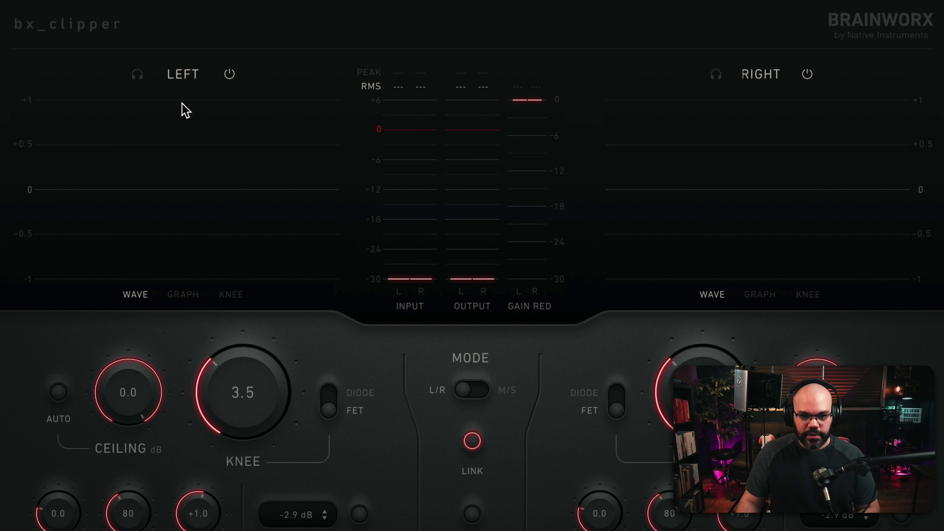
Switch bx_clipper MODE to M/S with LINK off, then start playback.
{"action": "left_click", "coordinate": [471, 389]}
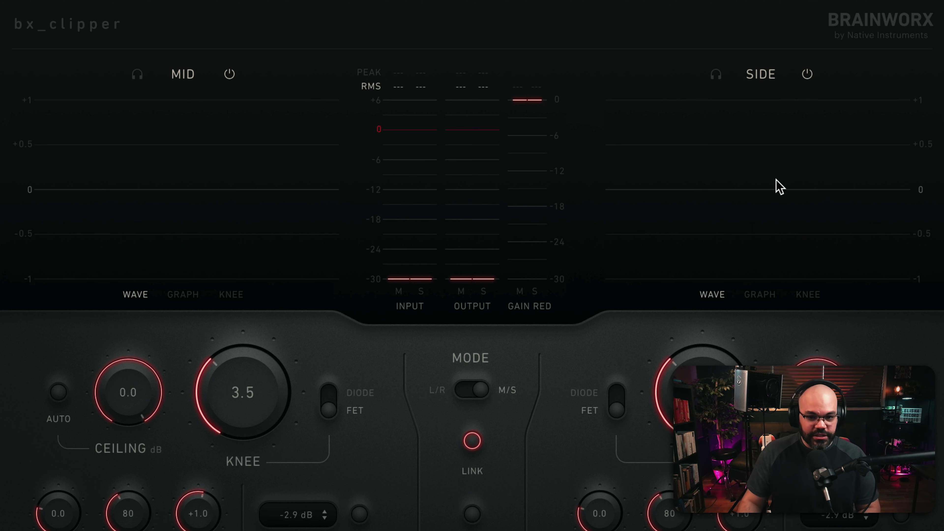
{"action": "left_click", "coordinate": [471, 442]}
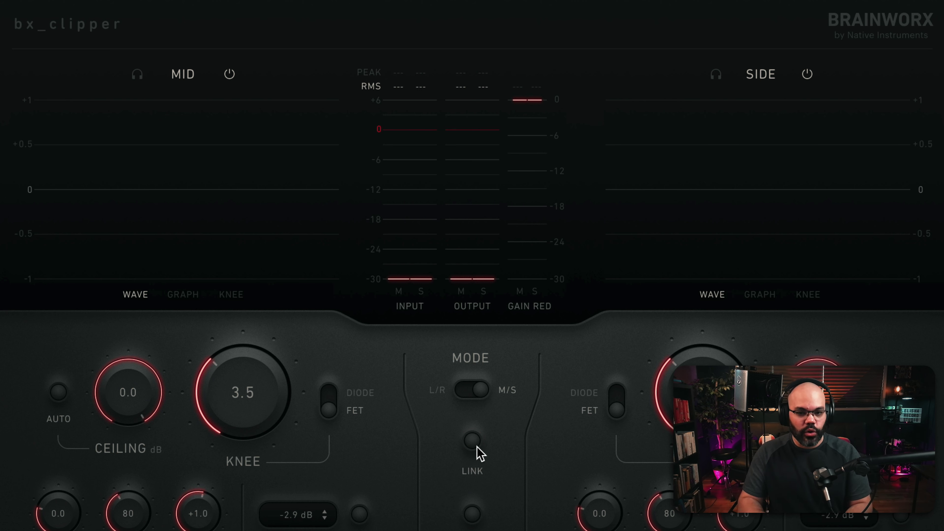
{"action": "left_click", "coordinate": [481, 397]}
{"action": "left_click", "coordinate": [474, 394]}
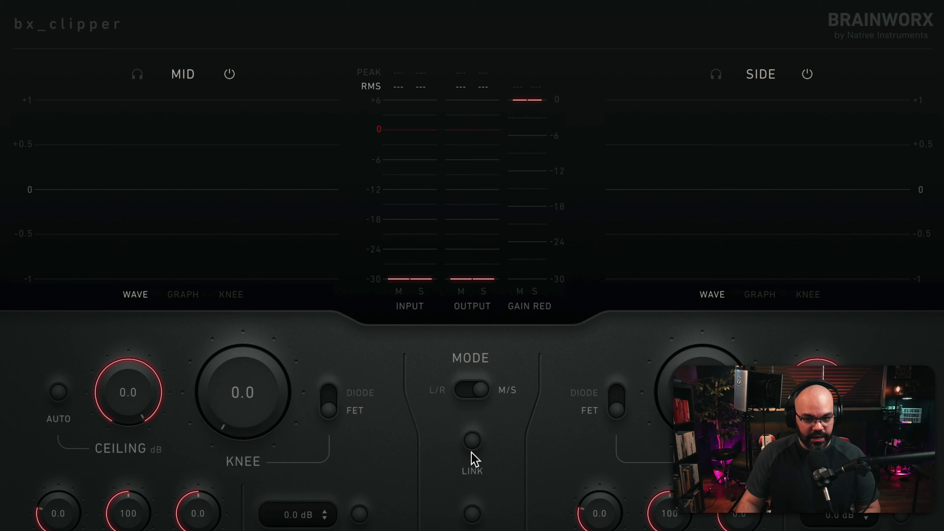
{"action": "key", "text": "space"}
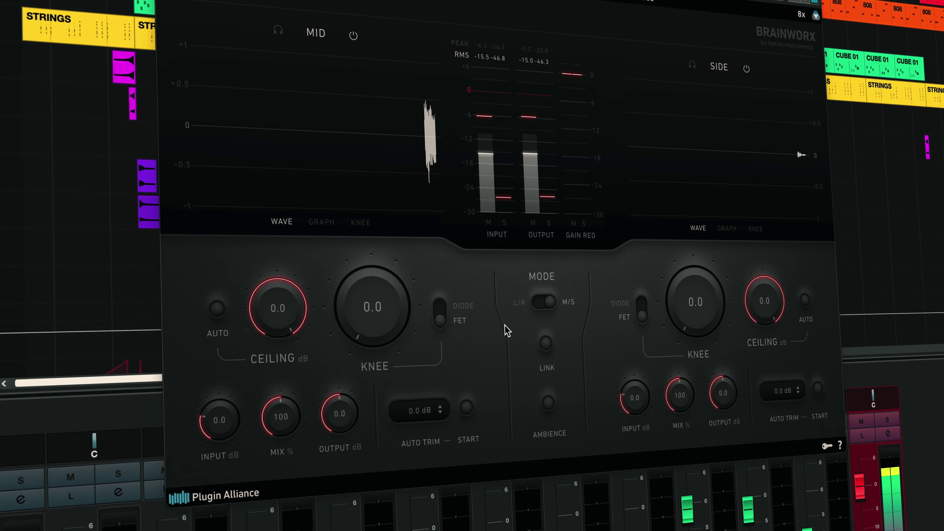
Set the mid channel knee to 3.5, run Auto Trim (-3.4 dB) and lower mid mix to 80%.
{"action": "left_click_drag", "start_coordinate": [388, 310], "coordinate": [394, 285]}
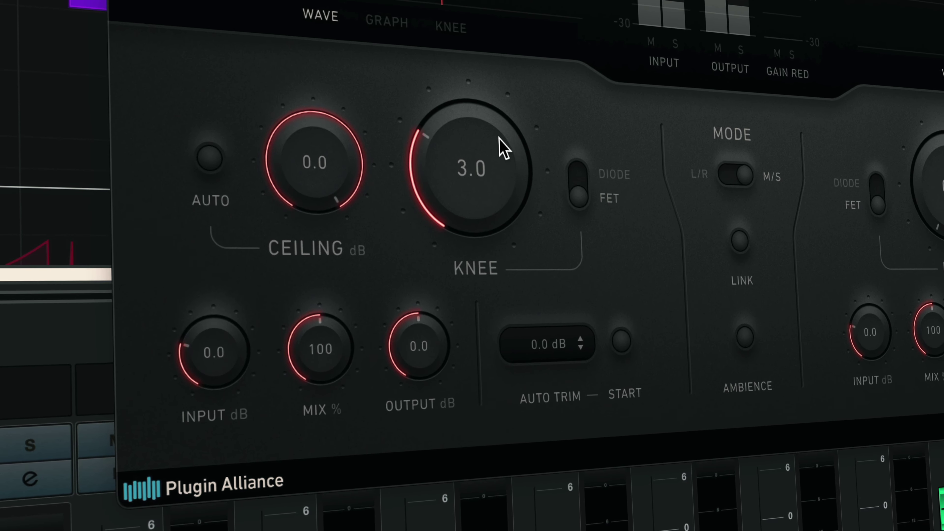
{"action": "left_click_drag", "start_coordinate": [498, 137], "coordinate": [500, 129]}
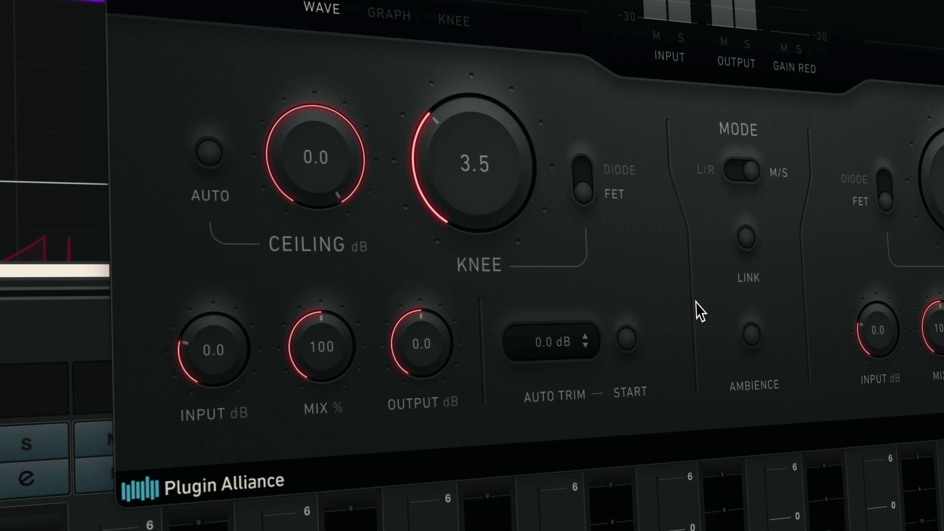
{"action": "left_click", "coordinate": [627, 338]}
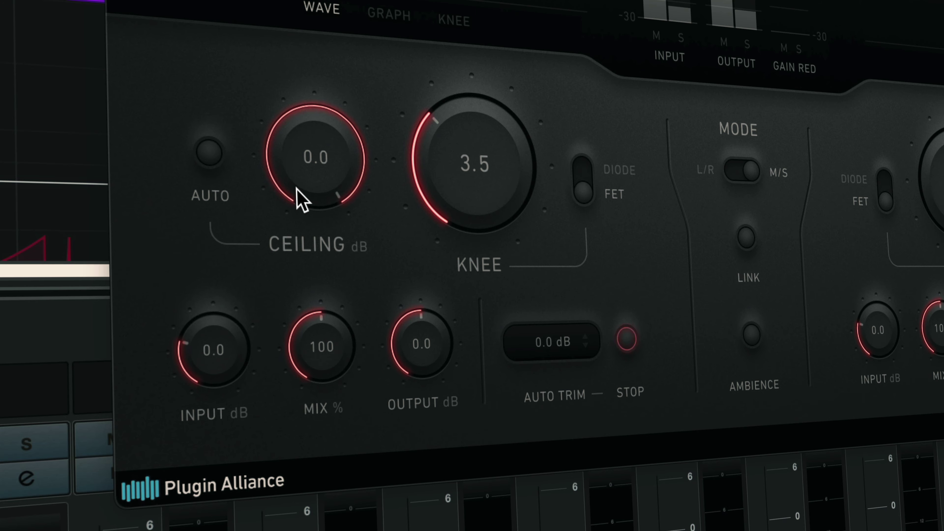
{"action": "scroll", "coordinate": [321, 348], "scroll_direction": "down", "scroll_amount": 4}
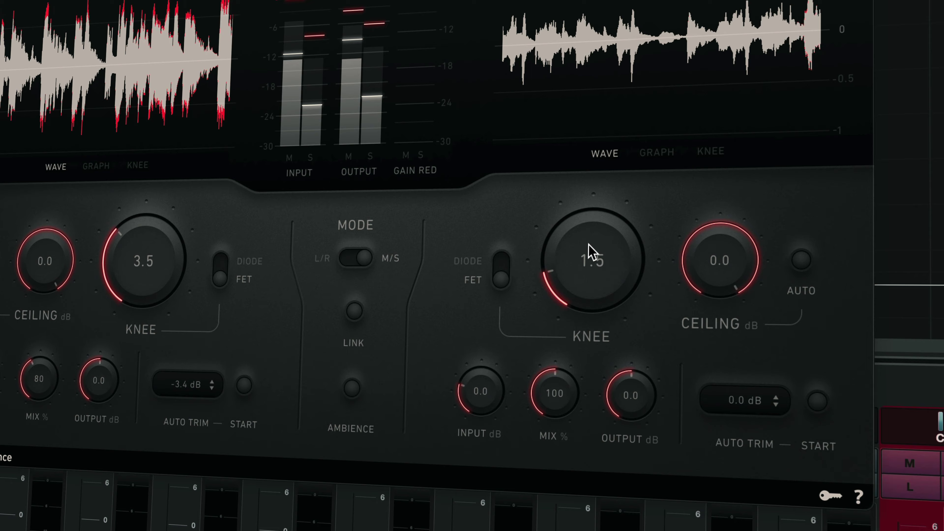
Set the side channel to knee 3.9, accepted auto ceiling -7.0 dB, and mix 40%.
{"action": "left_click_drag", "start_coordinate": [591, 253], "coordinate": [594, 244]}
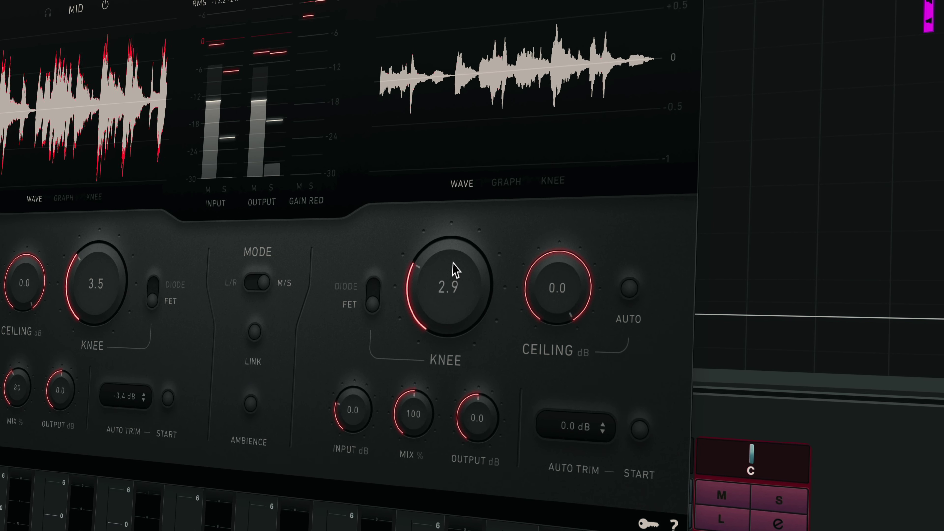
{"action": "left_click_drag", "start_coordinate": [461, 255], "coordinate": [457, 263]}
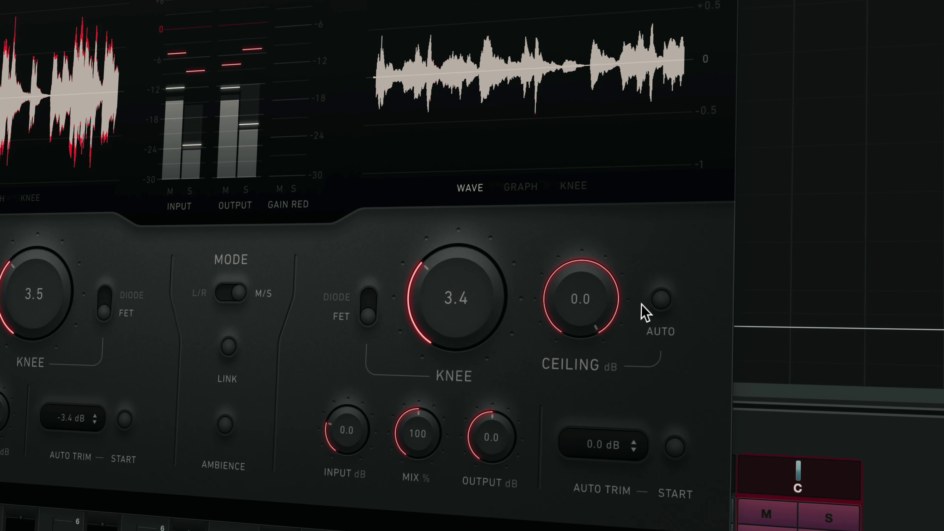
{"action": "left_click", "coordinate": [647, 295]}
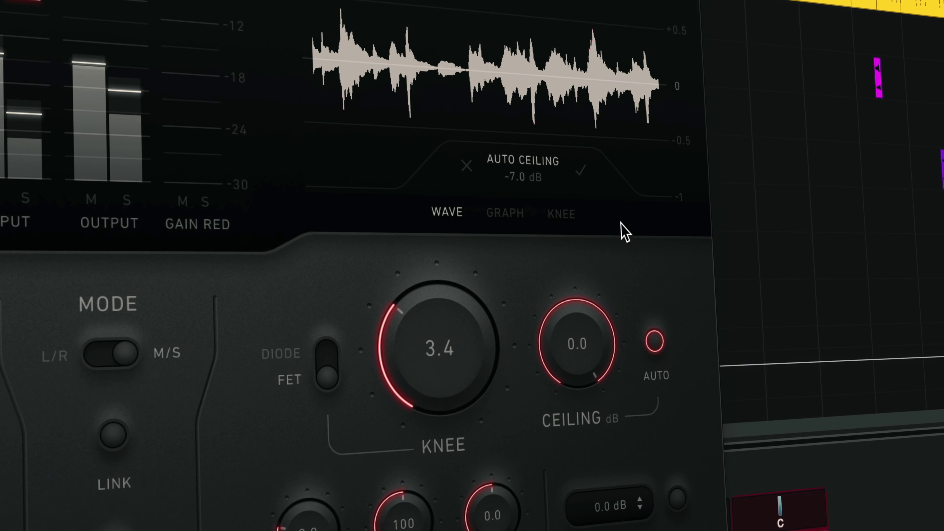
{"action": "left_click", "coordinate": [584, 174]}
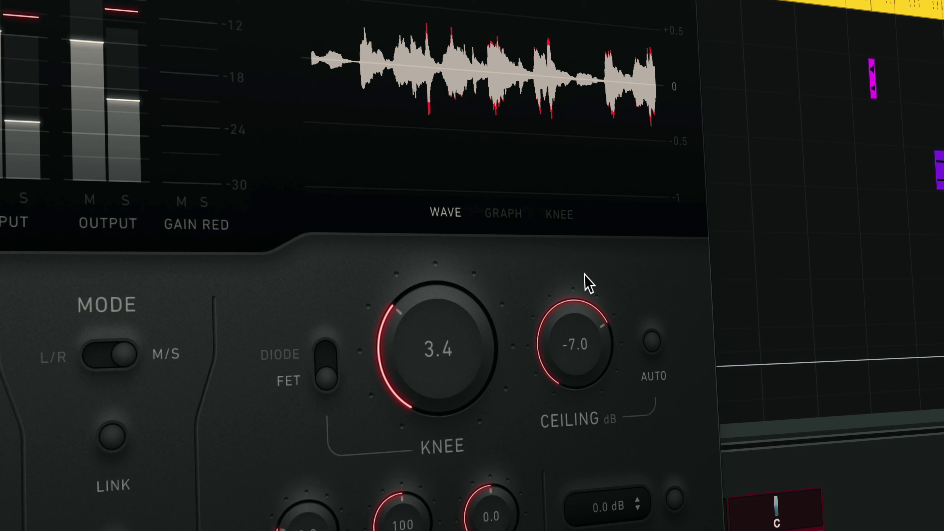
{"action": "left_click_drag", "start_coordinate": [440, 369], "coordinate": [446, 362]}
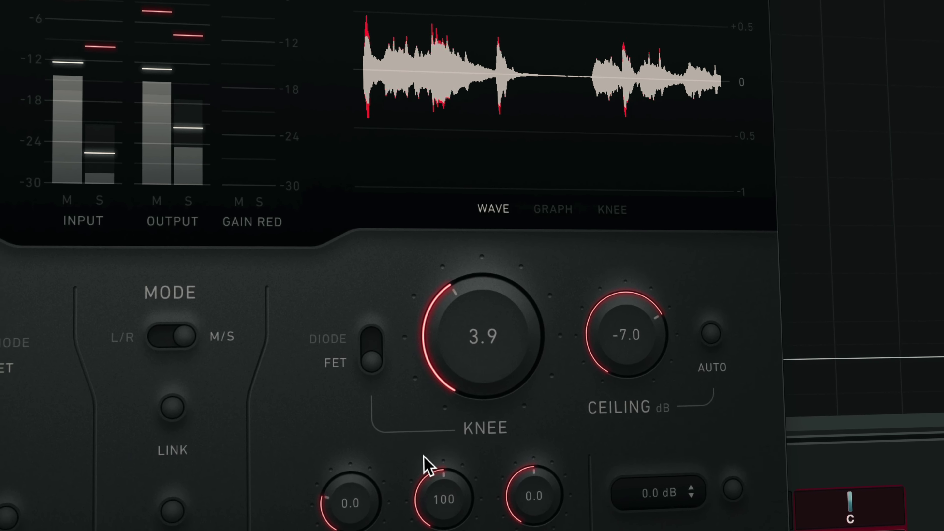
{"action": "left_click_drag", "start_coordinate": [431, 513], "coordinate": [429, 529]}
{"action": "left_click_drag", "start_coordinate": [476, 494], "coordinate": [554, 397]}
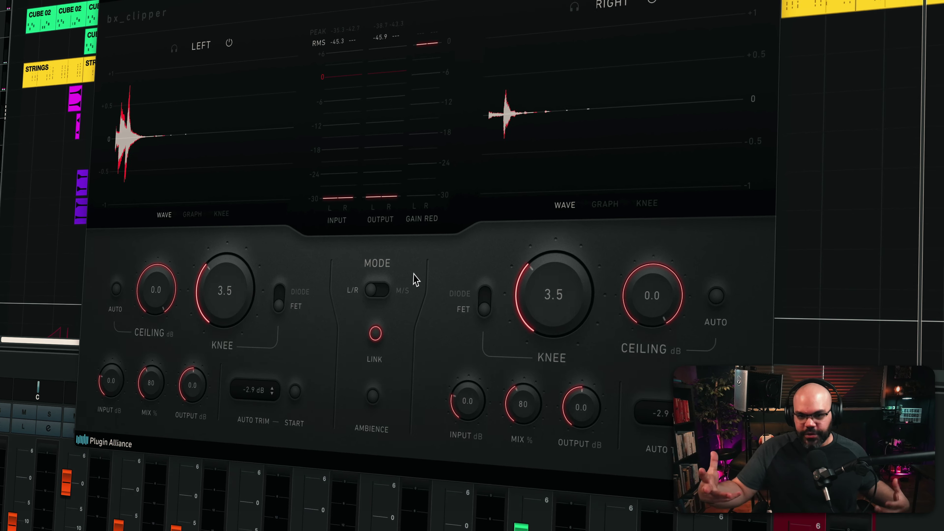
Flip bx_clipper MODE from L/R to M/S and pick 16x oversampling instead of 8x.
{"action": "left_click", "coordinate": [377, 290]}
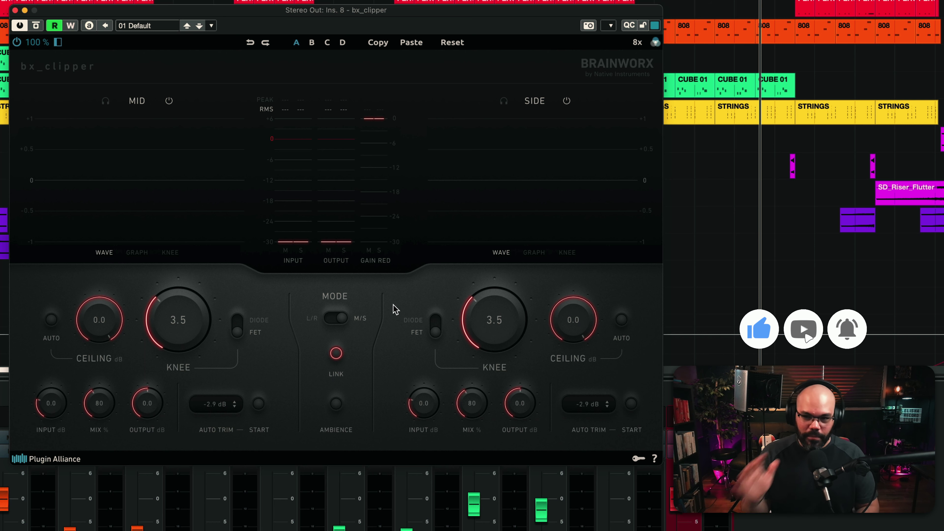
{"action": "left_click", "coordinate": [640, 42]}
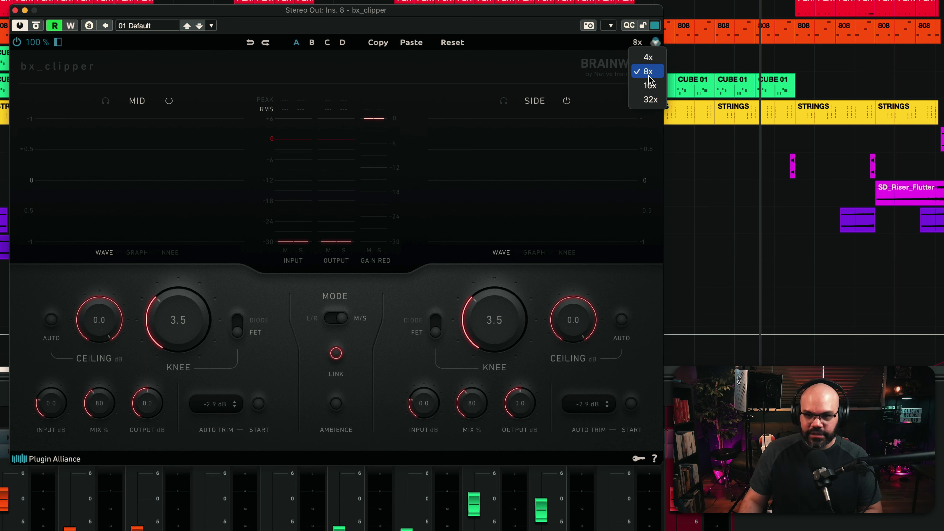
{"action": "left_click", "coordinate": [650, 85]}
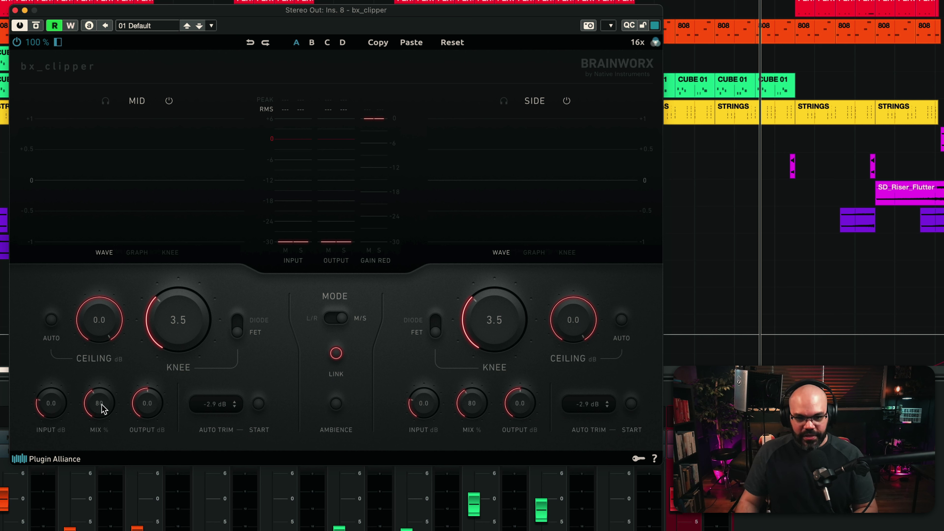
{"action": "left_click_drag", "start_coordinate": [104, 402], "coordinate": [107, 385]}
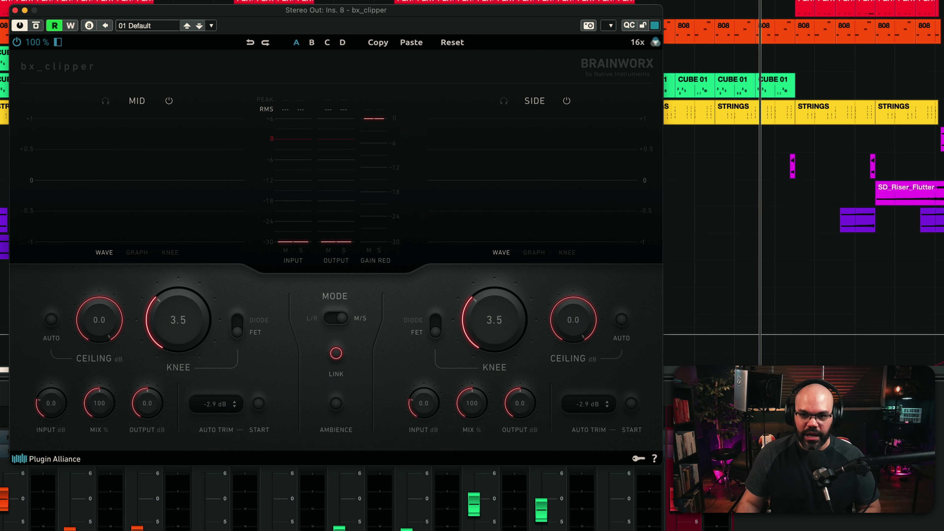
{"action": "key", "text": "space"}
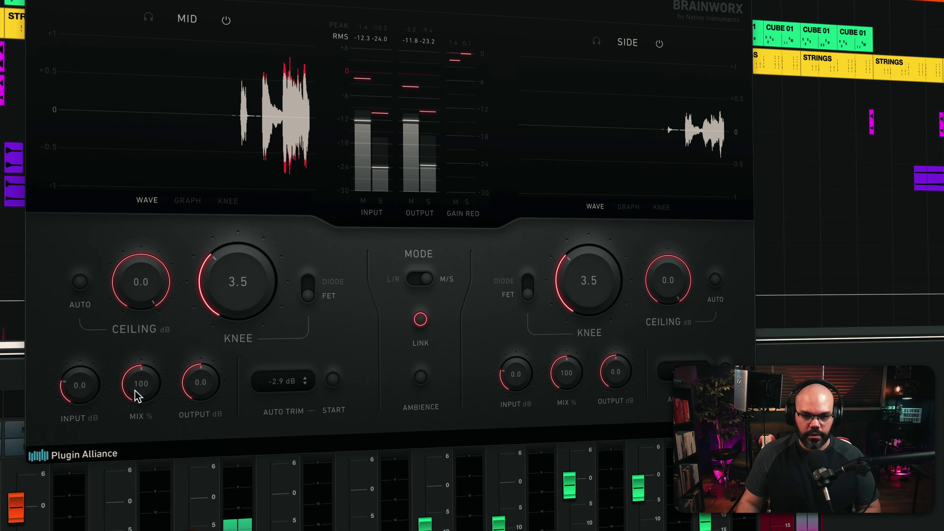
{"action": "left_click_drag", "start_coordinate": [99, 409], "coordinate": [98, 406]}
{"action": "left_click_drag", "start_coordinate": [259, 358], "coordinate": [269, 273]}
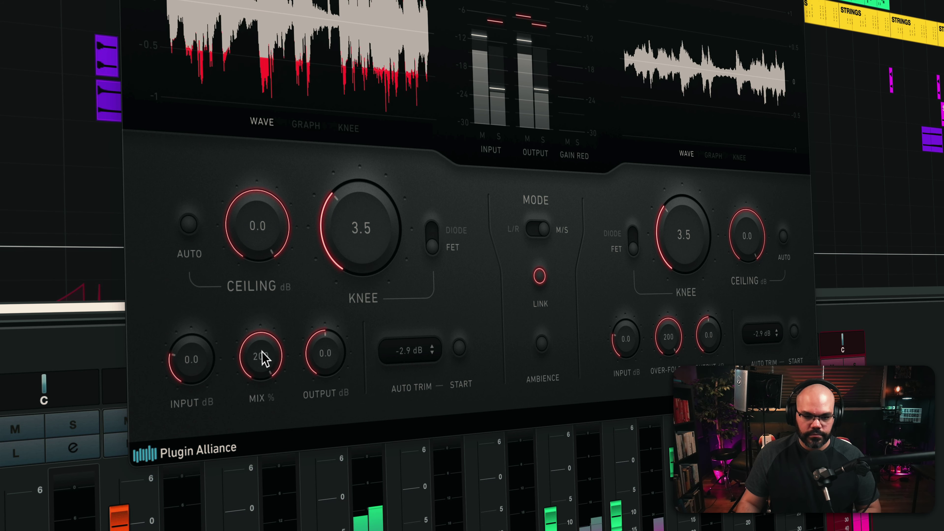
{"action": "left_click_drag", "start_coordinate": [265, 357], "coordinate": [264, 379]}
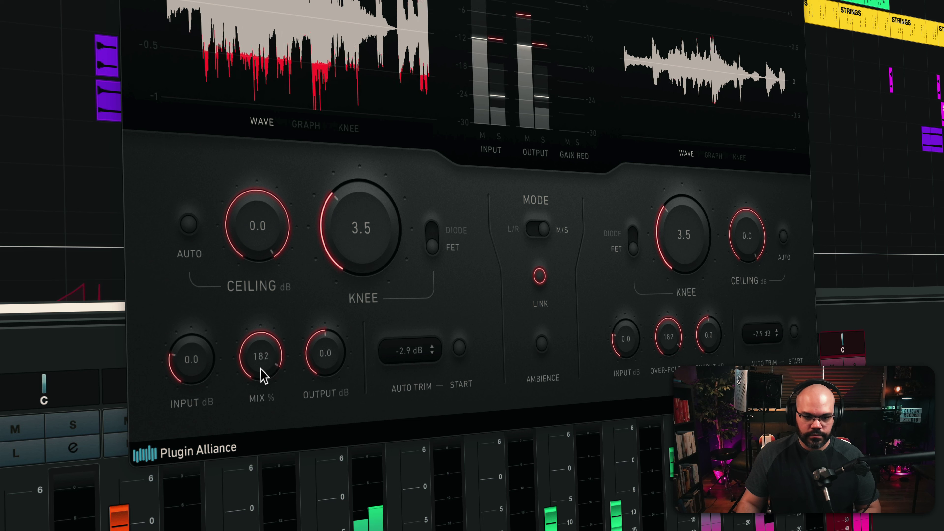
{"action": "left_click_drag", "start_coordinate": [251, 443], "coordinate": [256, 379]}
{"action": "key", "text": "space"}
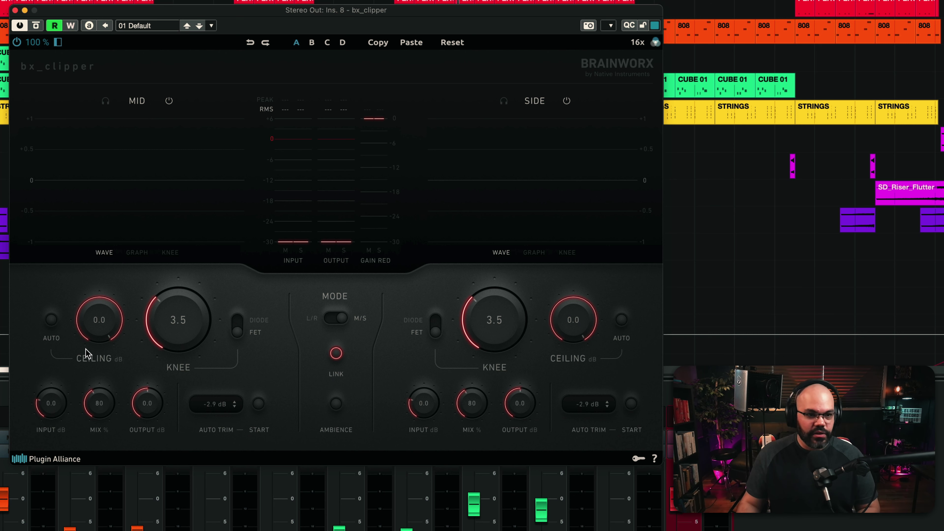
Close the Stereo Out clipper and sweep the KICK & SNARE linked mix through 82 and 200 to 169%.
{"action": "left_click", "coordinate": [15, 11]}
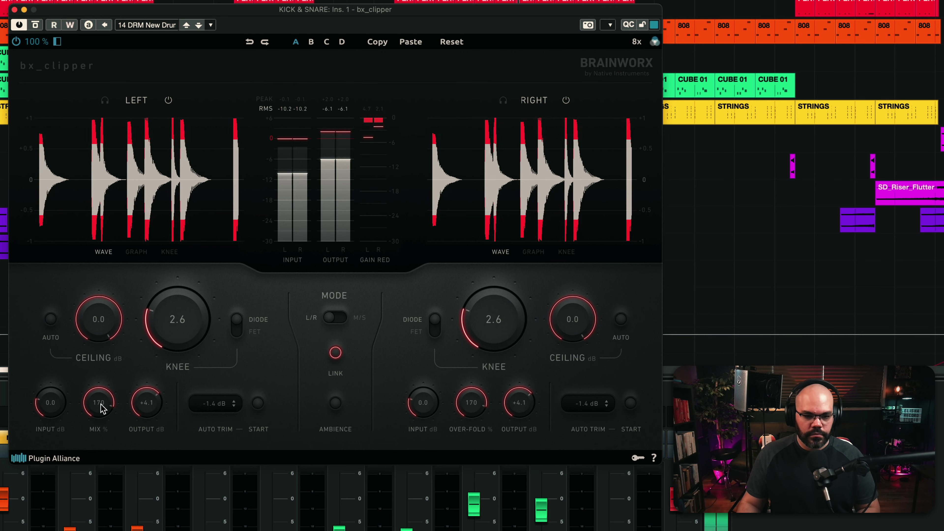
{"action": "left_click_drag", "start_coordinate": [100, 408], "coordinate": [101, 457]}
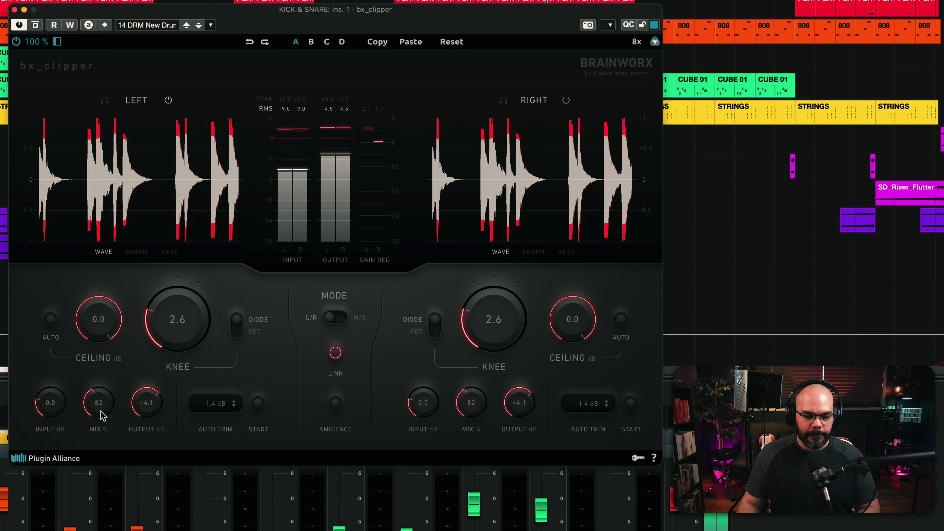
{"action": "left_click_drag", "start_coordinate": [101, 414], "coordinate": [133, 276]}
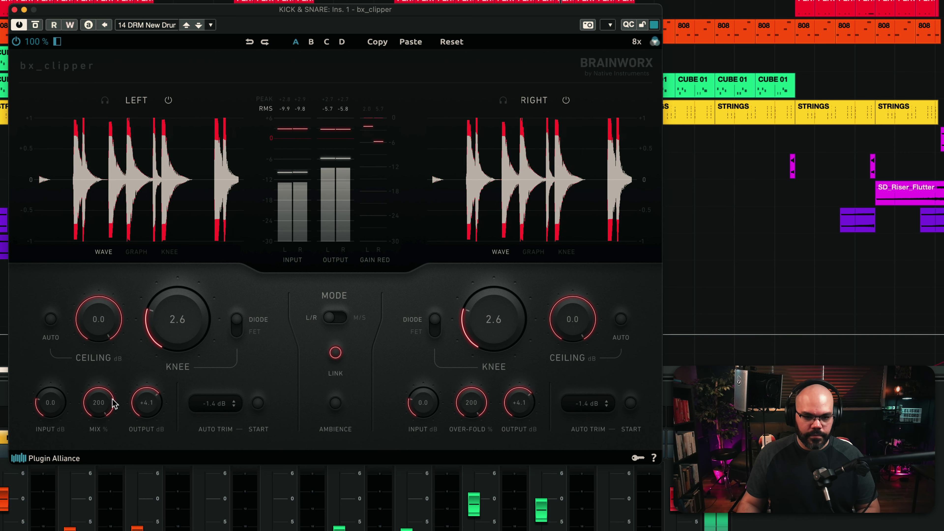
{"action": "left_click_drag", "start_coordinate": [114, 403], "coordinate": [120, 338]}
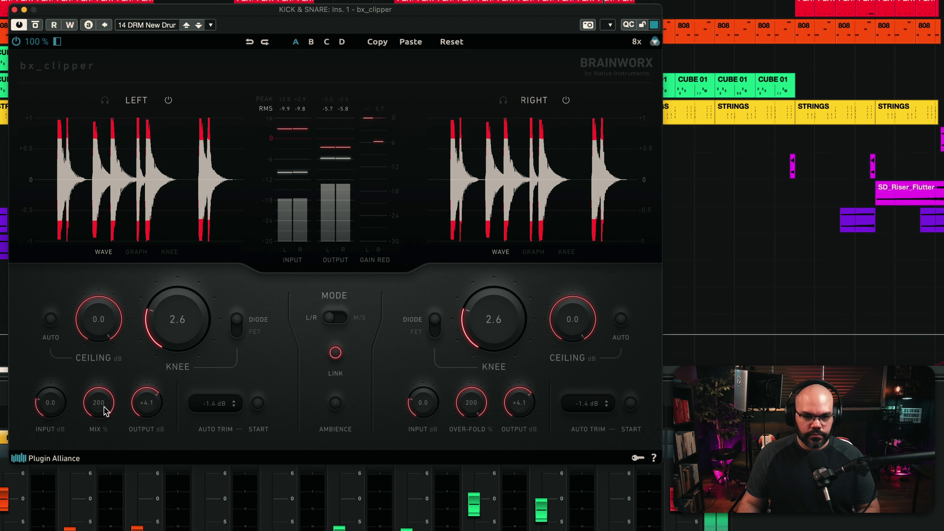
{"action": "left_click_drag", "start_coordinate": [105, 411], "coordinate": [106, 420]}
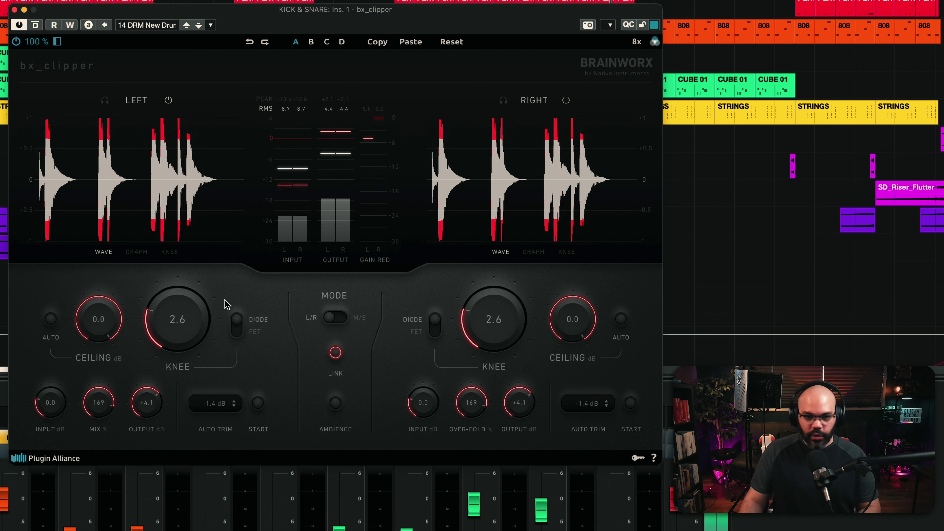
Show both channels' knee curves and try FET clipping before returning to DIODE.
{"action": "left_click", "coordinate": [173, 255]}
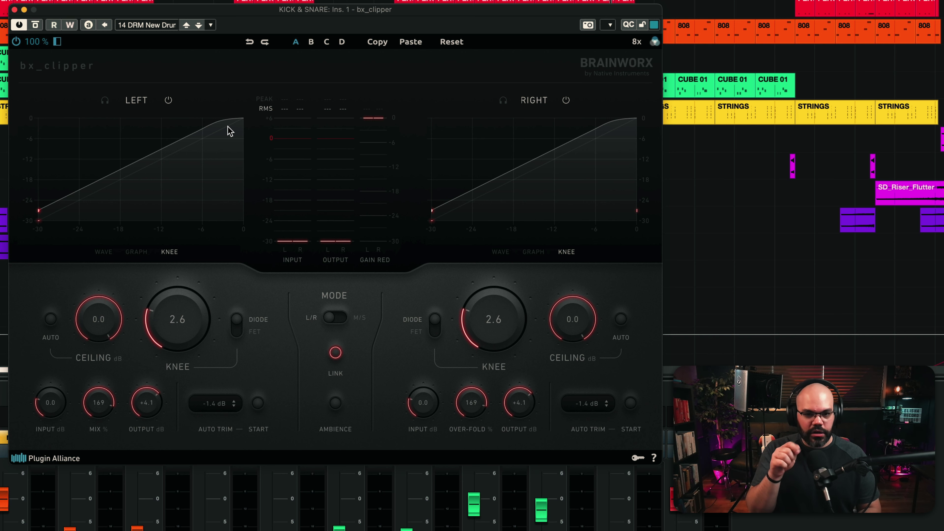
{"action": "left_click", "coordinate": [237, 330]}
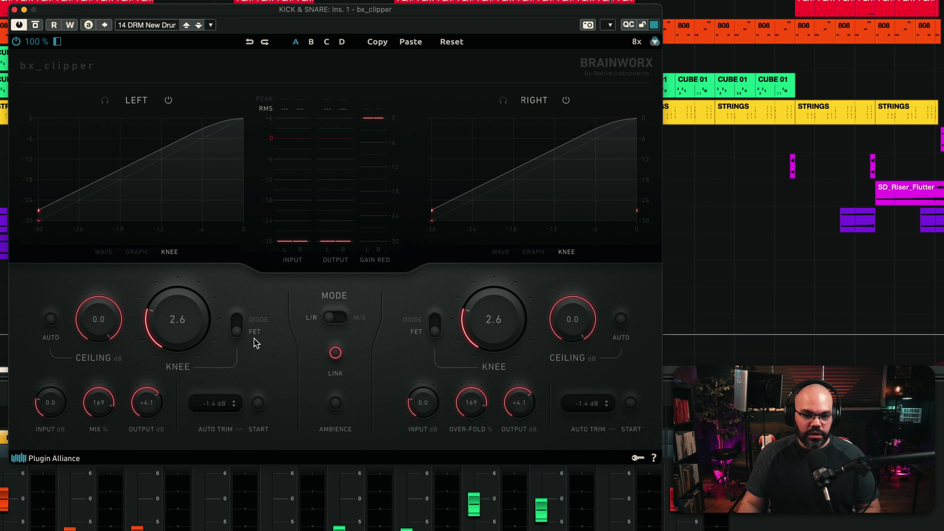
{"action": "left_click", "coordinate": [238, 330]}
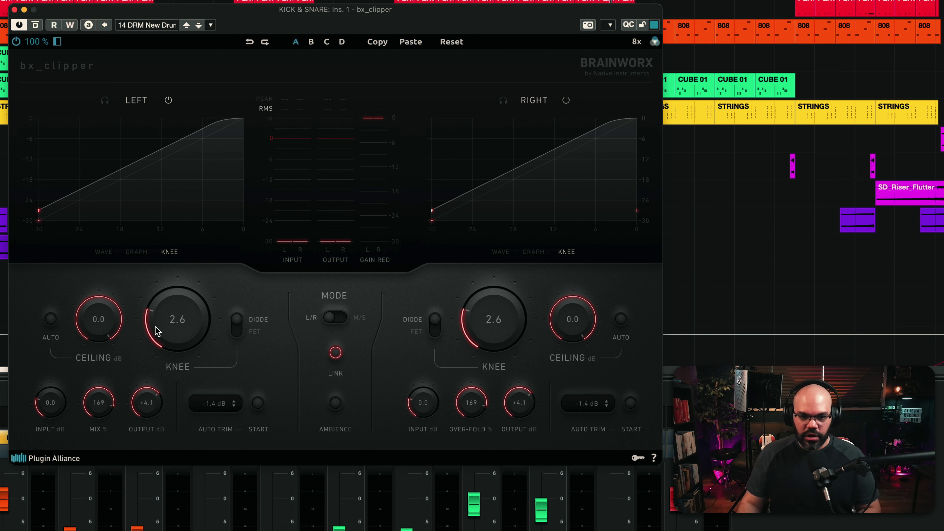
Switch the left knob to OVER-FOLD, raise it to about 139%, and bypass the clipper.
{"action": "left_click", "coordinate": [100, 435]}
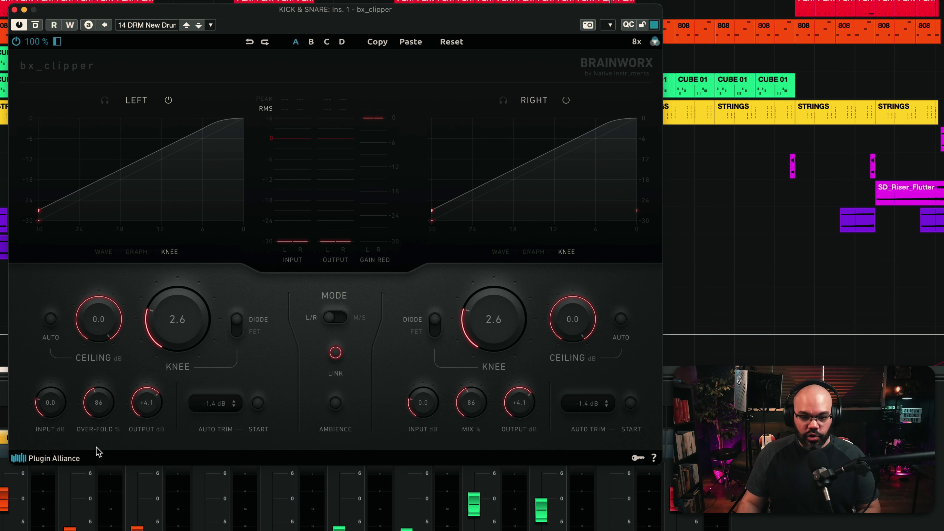
{"action": "left_click_drag", "start_coordinate": [100, 436], "coordinate": [104, 423]}
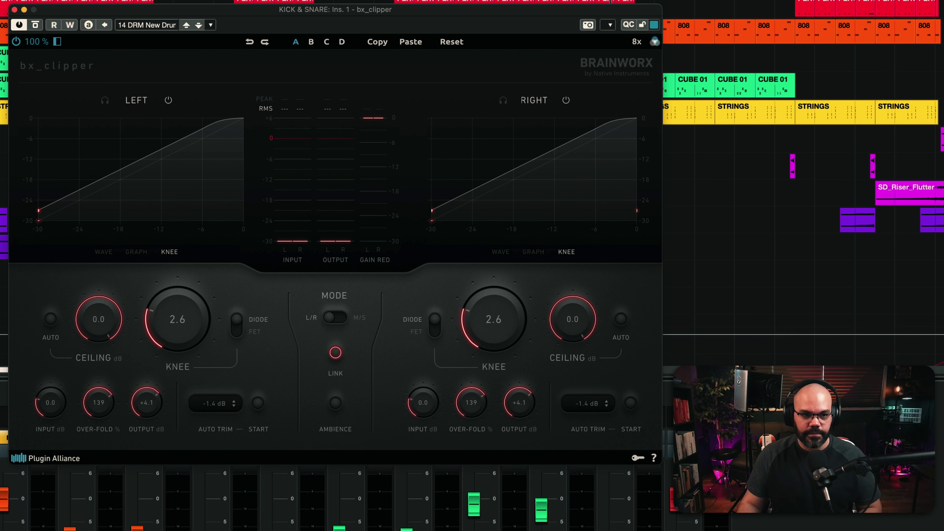
{"action": "left_click", "coordinate": [37, 25]}
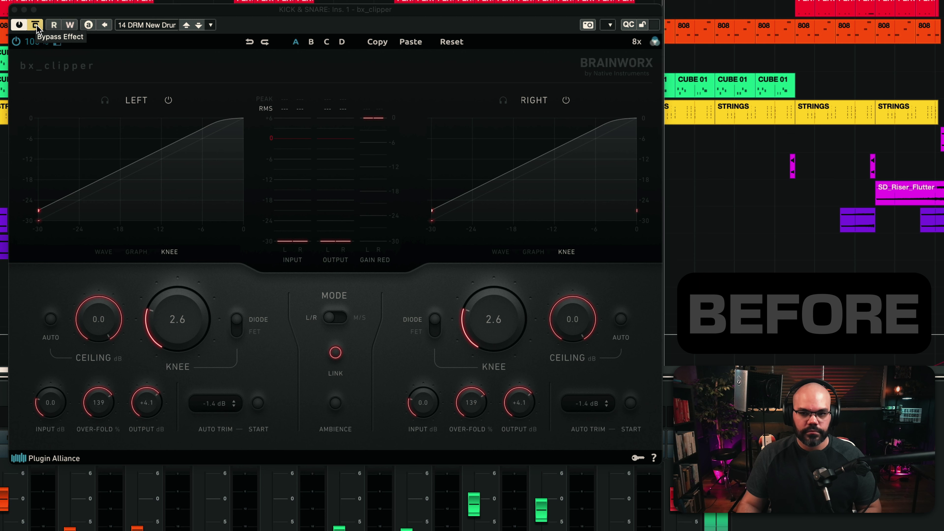
A/B the KICK & SNARE clipper on and off during playback, leave it active, and stop playback.
{"action": "left_click", "coordinate": [37, 25]}
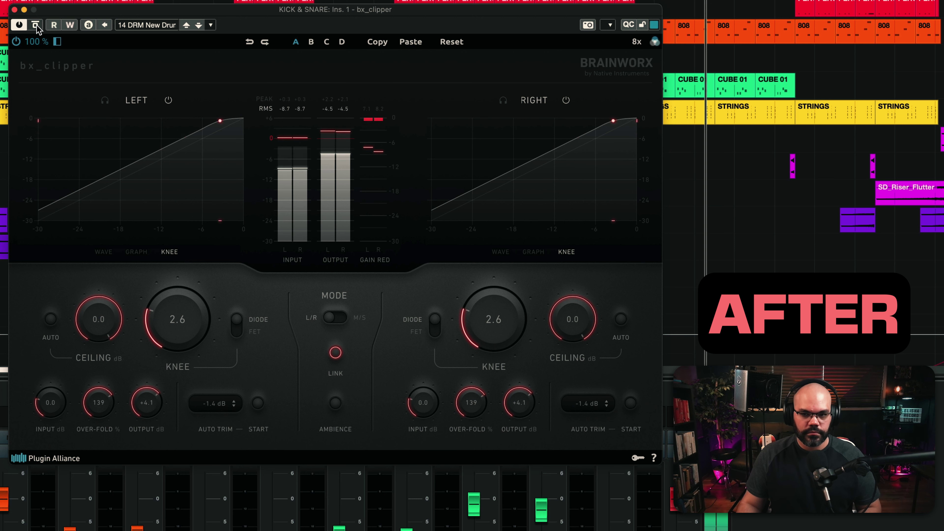
{"action": "left_click", "coordinate": [36, 25]}
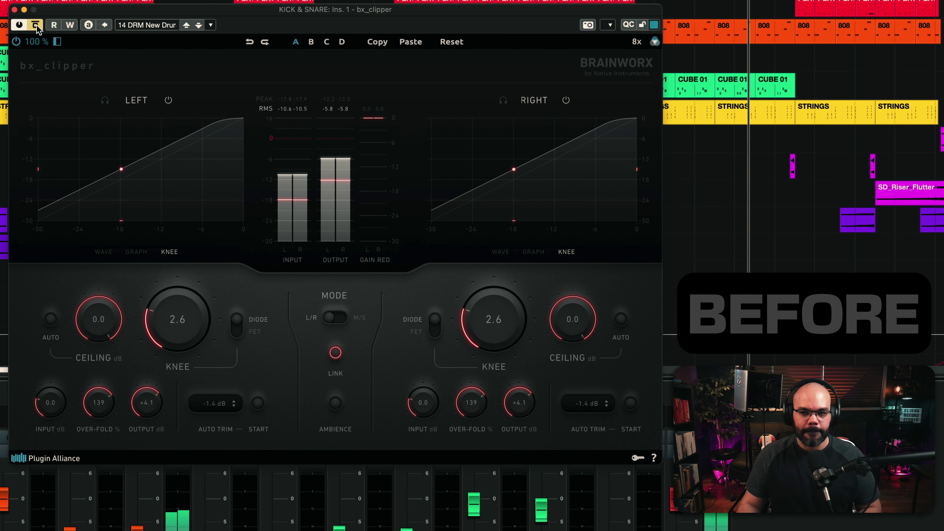
{"action": "left_click", "coordinate": [37, 25]}
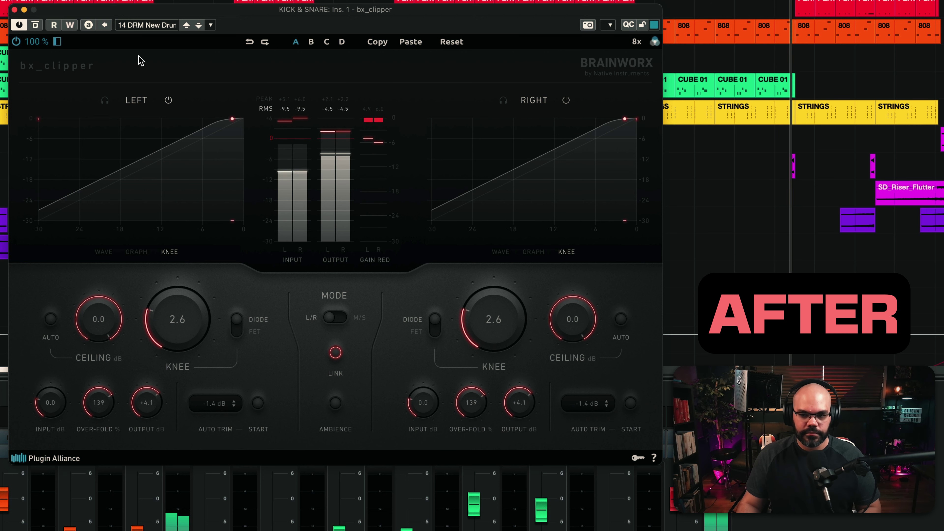
{"action": "key", "text": "space"}
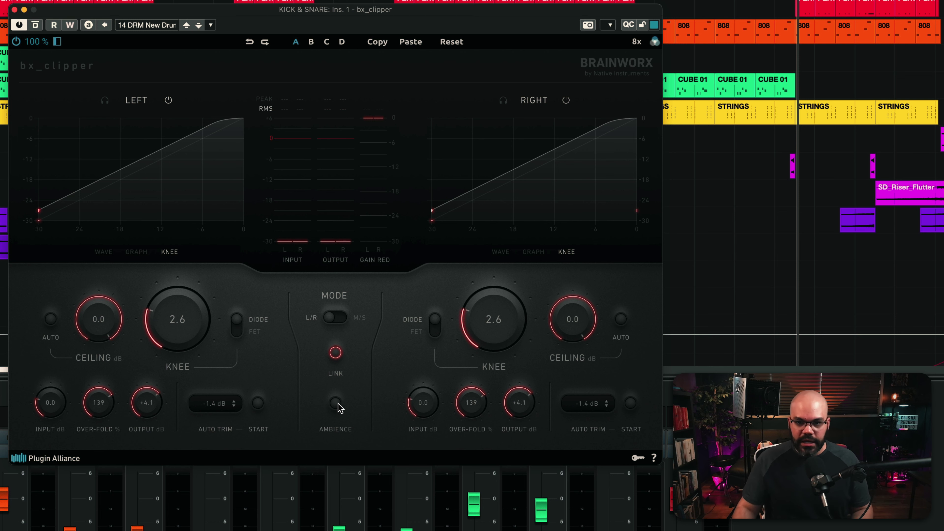
Switch the KICK & SNARE bx_clipper colour scheme from Red to Ice.
{"action": "left_click", "coordinate": [654, 43]}
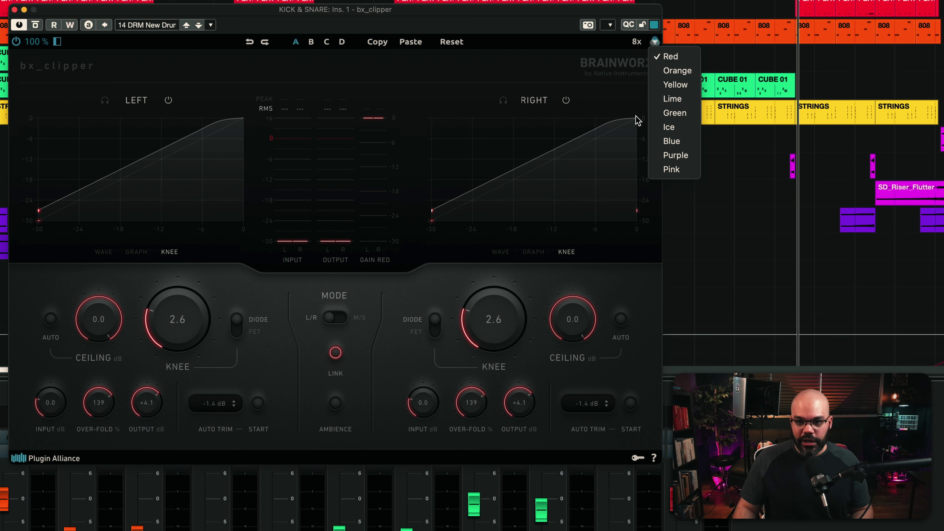
{"action": "left_click", "coordinate": [668, 127]}
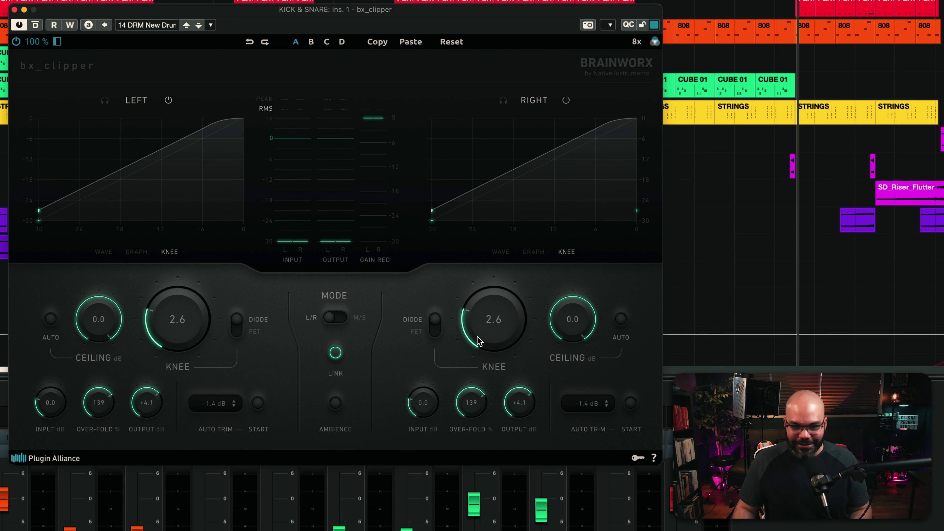
{"action": "left_click", "coordinate": [655, 42]}
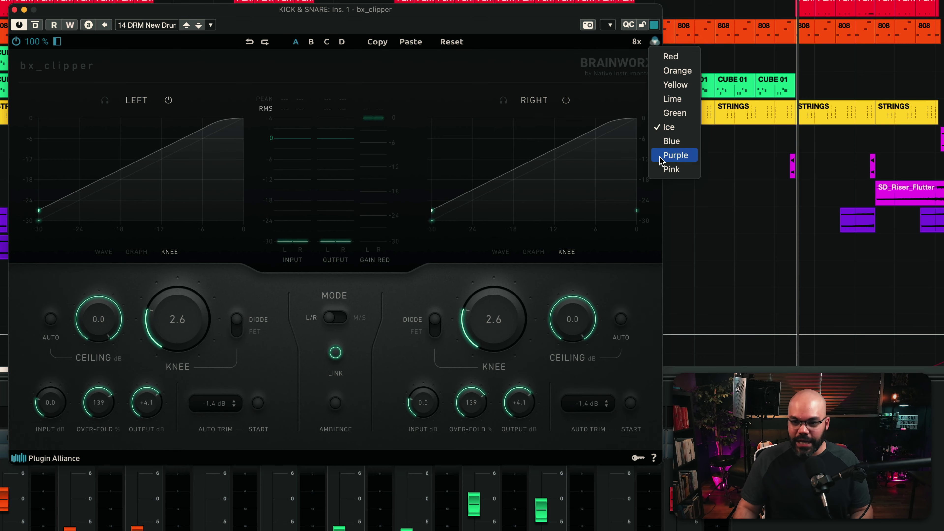